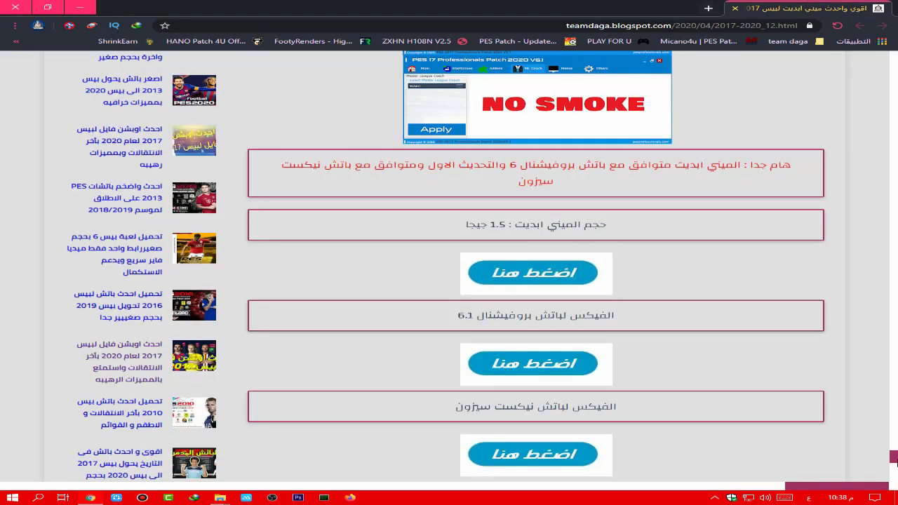
# - Switch from the browser to the File Explorer window showing the pes2017 folder
pyautogui.scroll(-1, 894, 458)
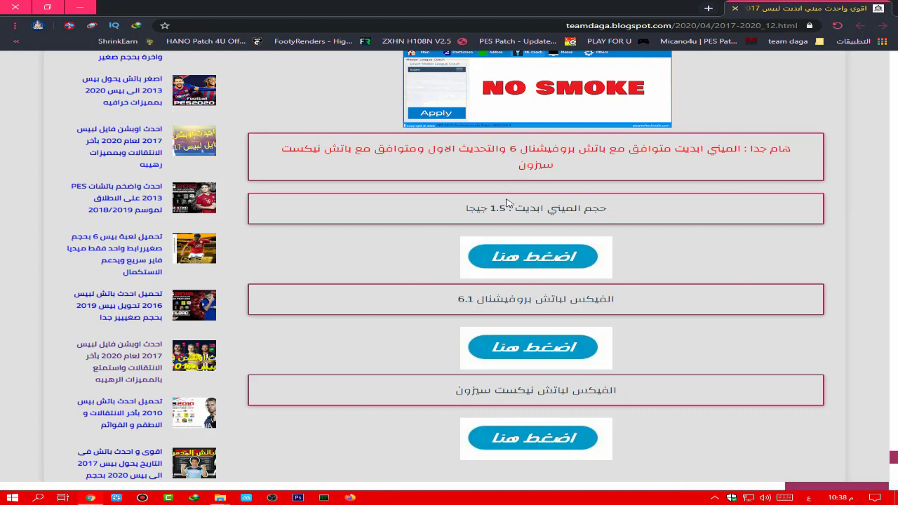
pyautogui.hotkey('alt', 'Tab')
pyautogui.moveTo(891, 372); pyautogui.dragTo(135, 56)
pyautogui.moveTo(850, 306); pyautogui.dragTo(243, 42)
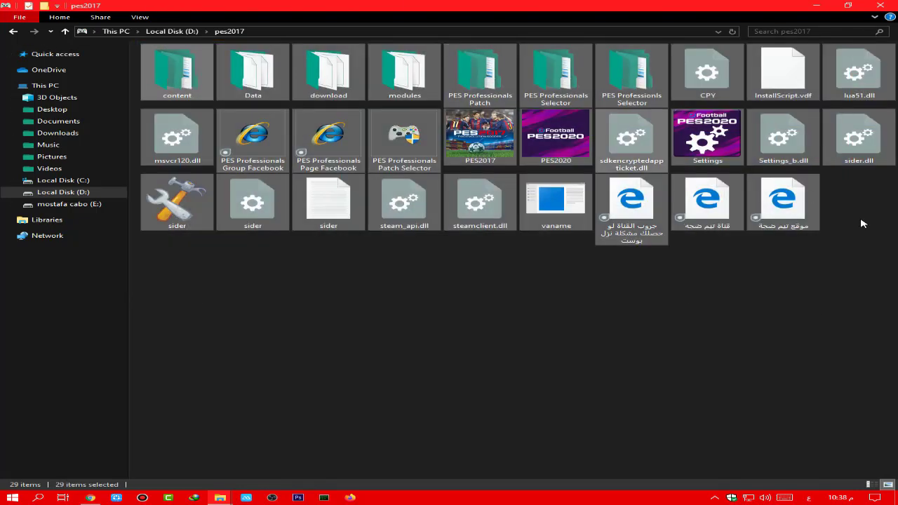
pyautogui.moveTo(864, 232); pyautogui.dragTo(143, 50)
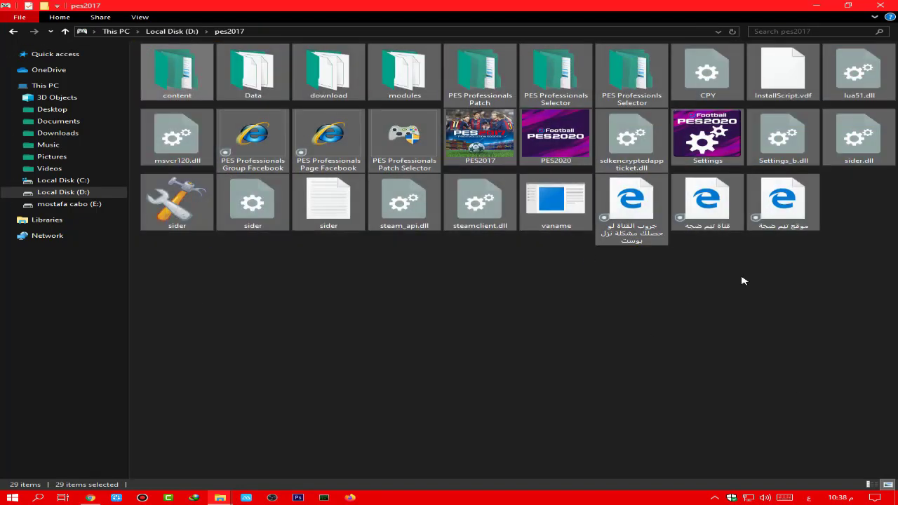
pyautogui.moveTo(742, 279); pyautogui.dragTo(133, 17)
pyautogui.moveTo(795, 304); pyautogui.dragTo(838, 306)
pyautogui.moveTo(895, 304); pyautogui.dragTo(140, 42)
pyautogui.moveTo(895, 264); pyautogui.dragTo(114, 12)
pyautogui.moveTo(895, 327); pyautogui.dragTo(140, 42)
pyautogui.moveTo(896, 311); pyautogui.dragTo(141, 42)
# - Open the download folder inside pes2017 and delete the CPK files from REAL MADRID.cpk through GRAPHIC2020 TEAM DAGA.cpk
pyautogui.click(332, 87)
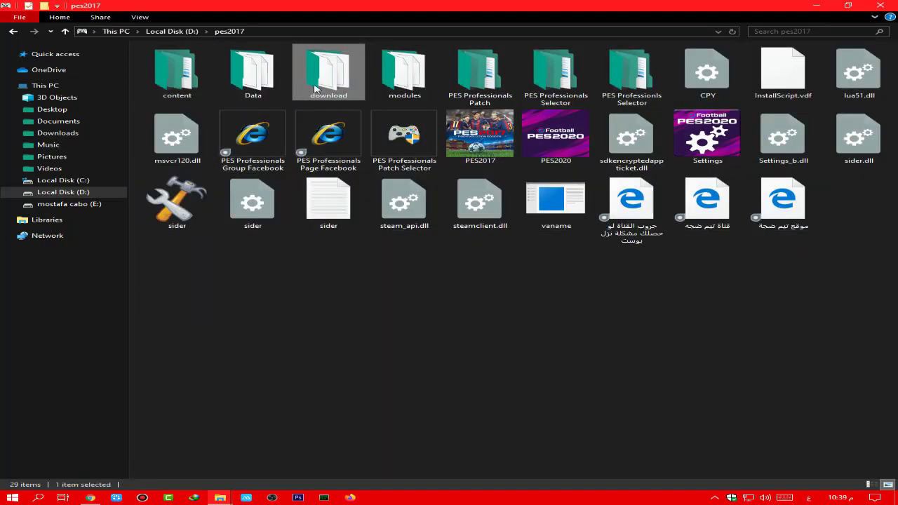
pyautogui.doubleClick(333, 87)
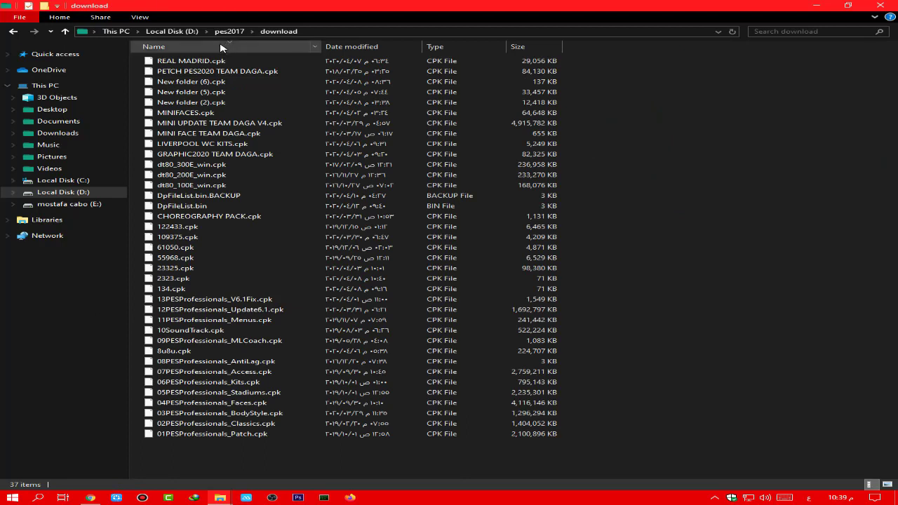
pyautogui.moveTo(136, 58); pyautogui.dragTo(265, 153)
pyautogui.rightClick(265, 152)
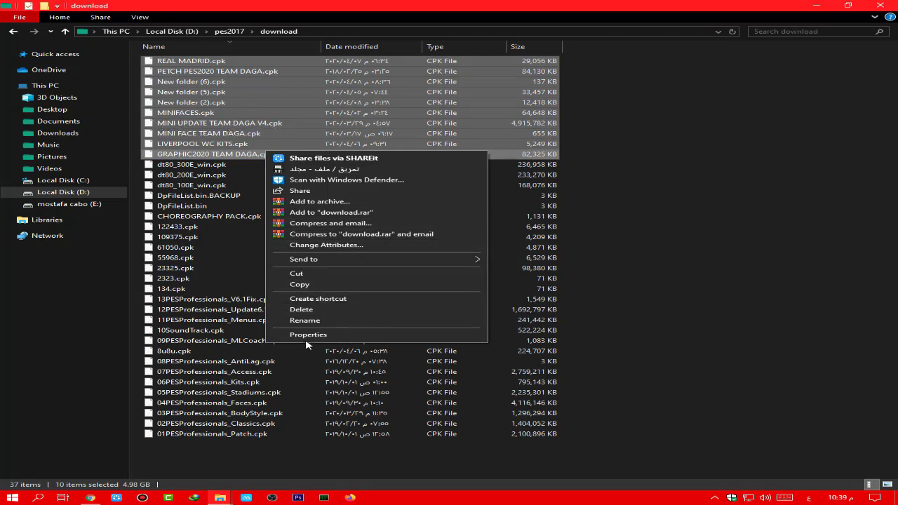
pyautogui.click(302, 309)
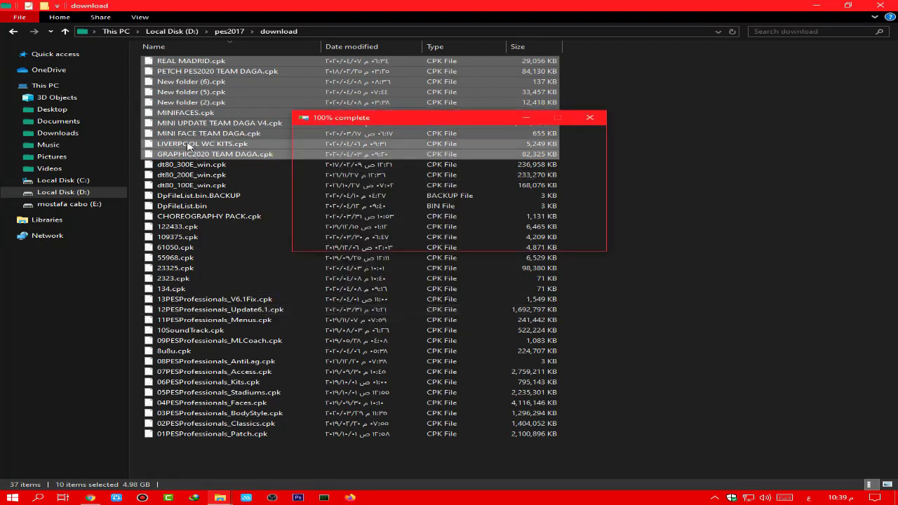
# - Delete the block of files from CHOREOGRAPHY PACK.cpk through 134.cpk in the download folder
pyautogui.moveTo(602, 116); pyautogui.dragTo(507, 138)
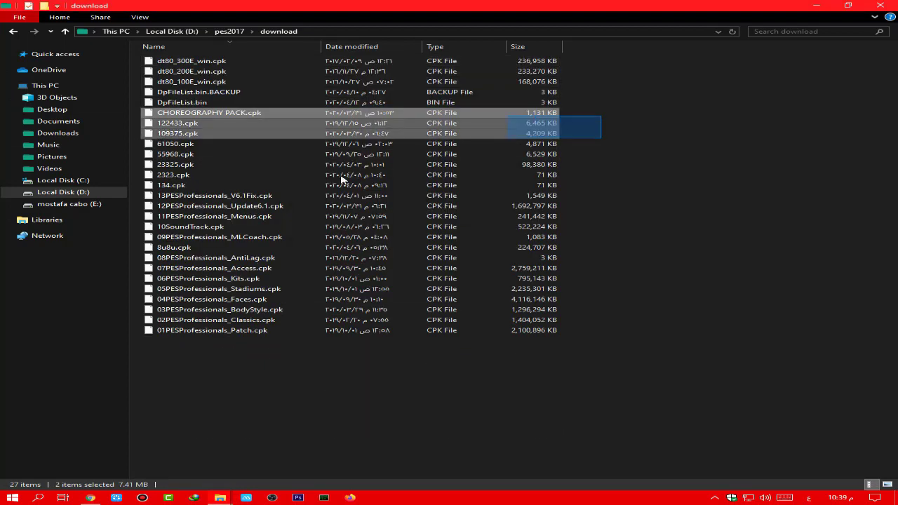
pyautogui.moveTo(341, 180); pyautogui.dragTo(267, 186)
pyautogui.rightClick(267, 186)
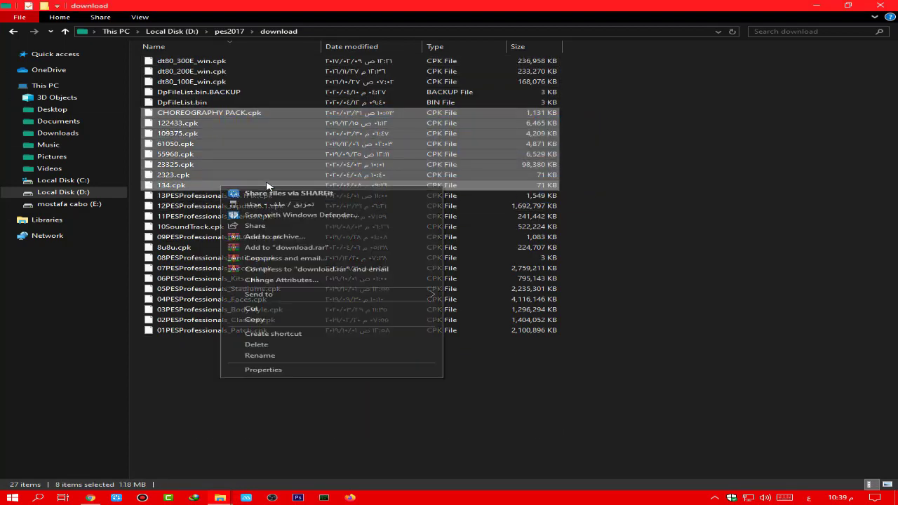
pyautogui.press('Escape')
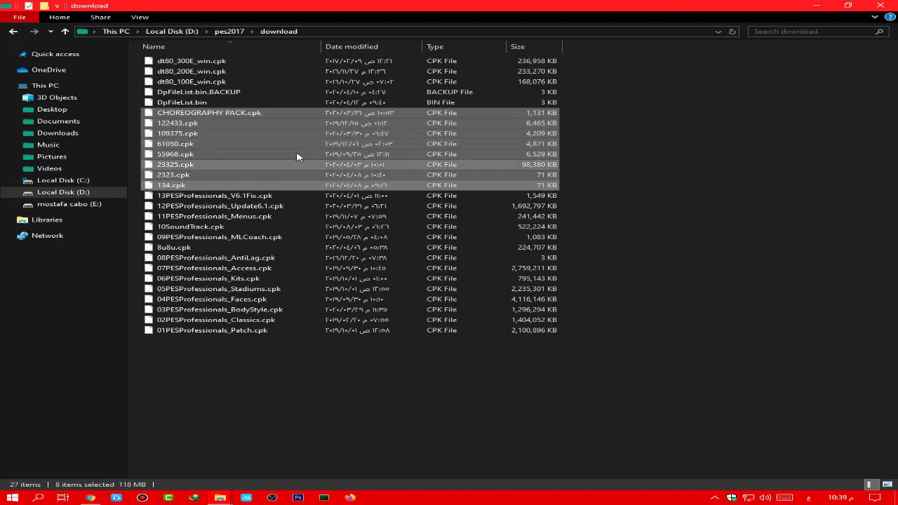
# - Delete 8u8u.cpk from the download folder, along with the shortcut mistakenly created for it
pyautogui.rightClick(170, 165)
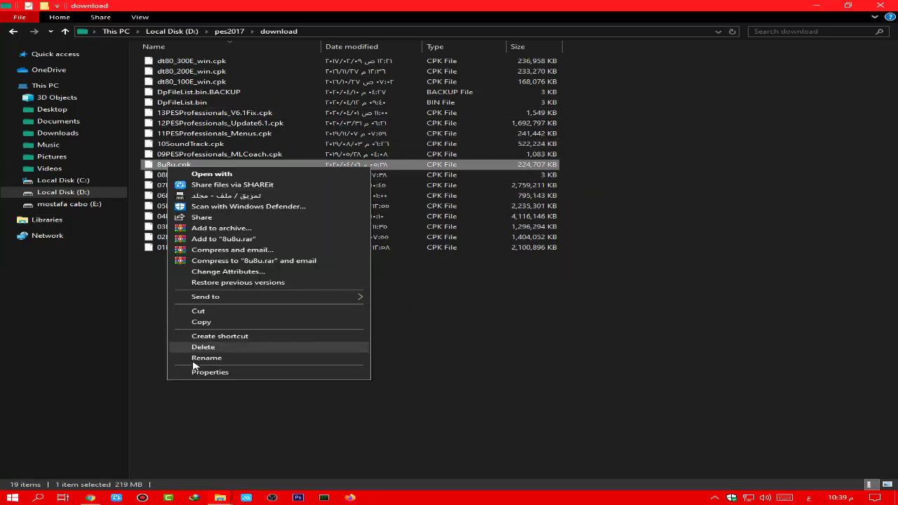
pyautogui.click(219, 337)
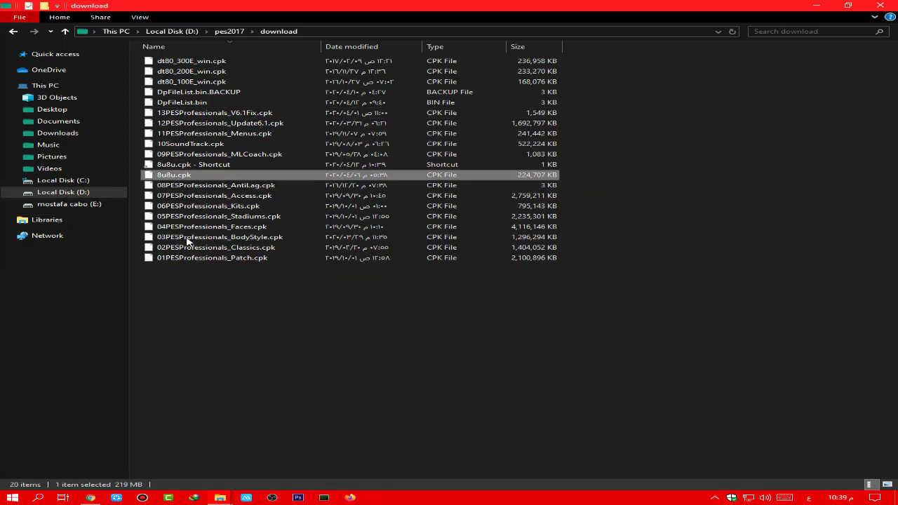
pyautogui.rightClick(173, 174)
pyautogui.click(203, 353)
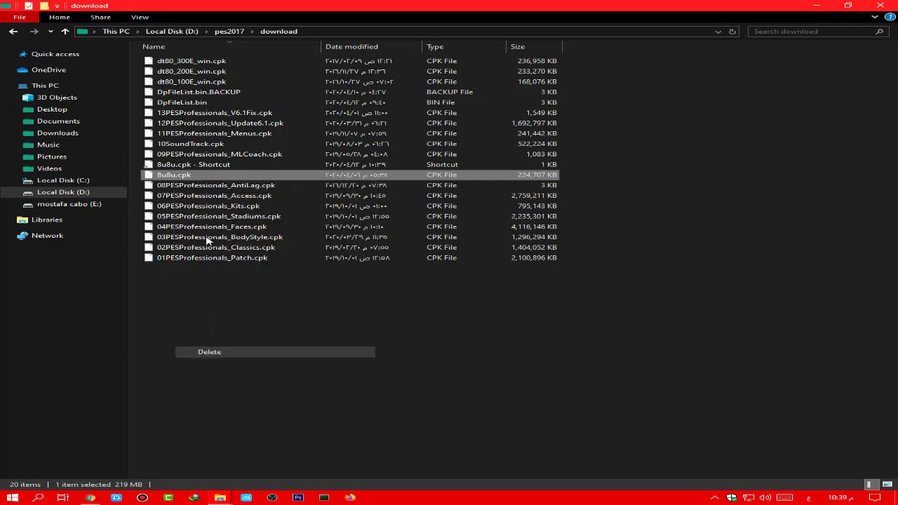
pyautogui.rightClick(183, 164)
pyautogui.click(297, 345)
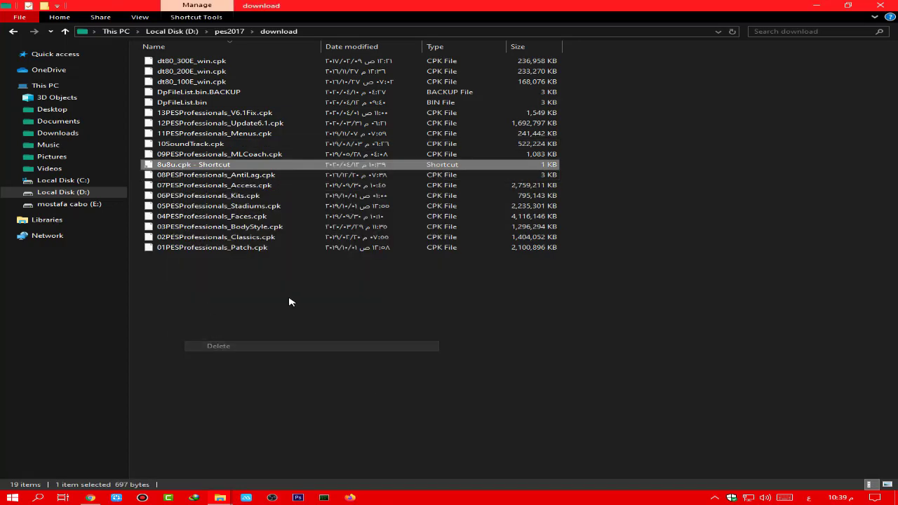
pyautogui.moveTo(290, 301); pyautogui.dragTo(325, 52)
pyautogui.moveTo(357, 264); pyautogui.dragTo(281, 52)
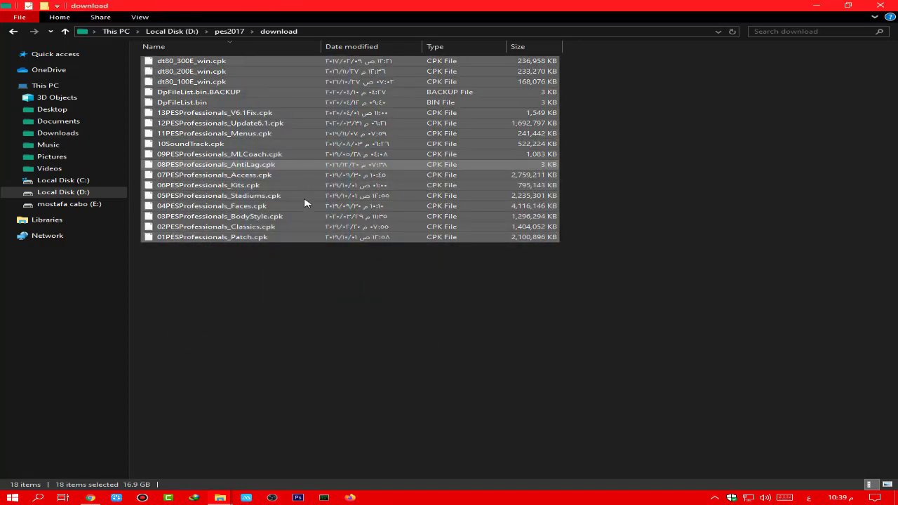
pyautogui.moveTo(253, 264); pyautogui.dragTo(307, 241)
pyautogui.moveTo(343, 274); pyautogui.dragTo(330, 42)
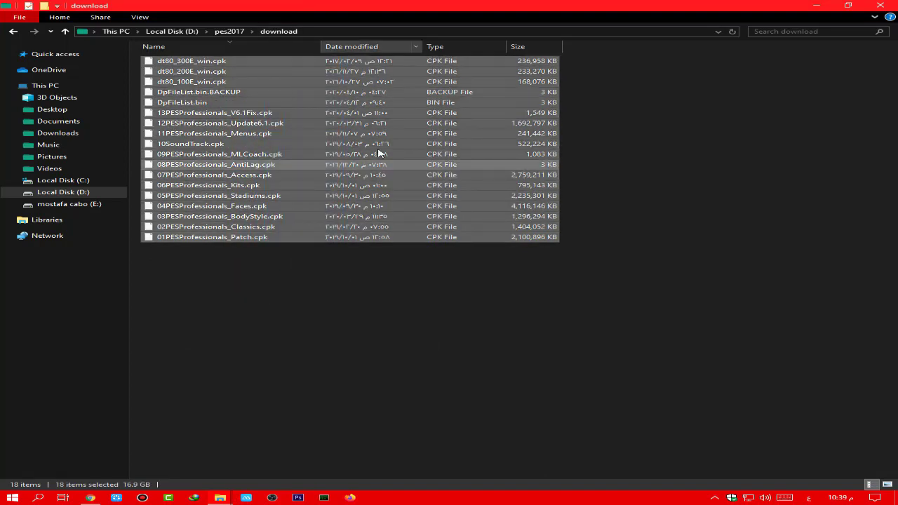
pyautogui.moveTo(401, 358); pyautogui.dragTo(346, 104)
pyautogui.moveTo(290, 302); pyautogui.dragTo(388, 7)
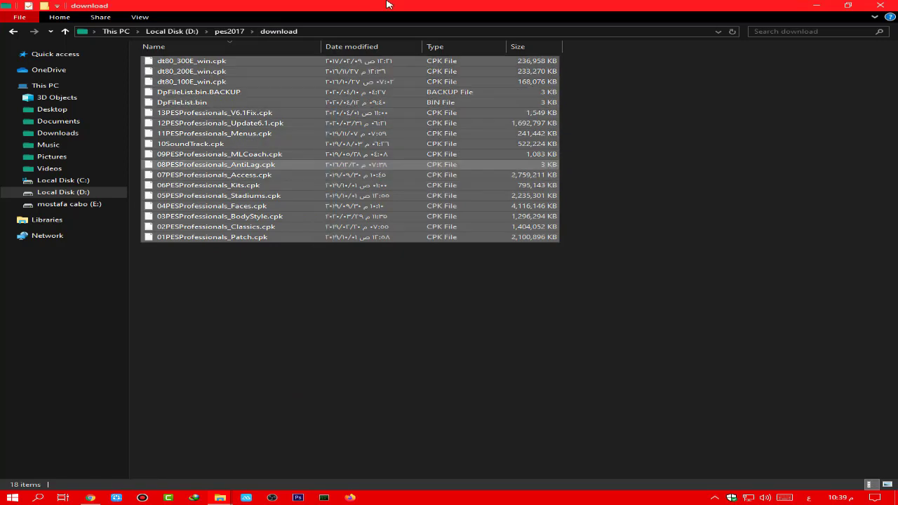
pyautogui.click(394, 396)
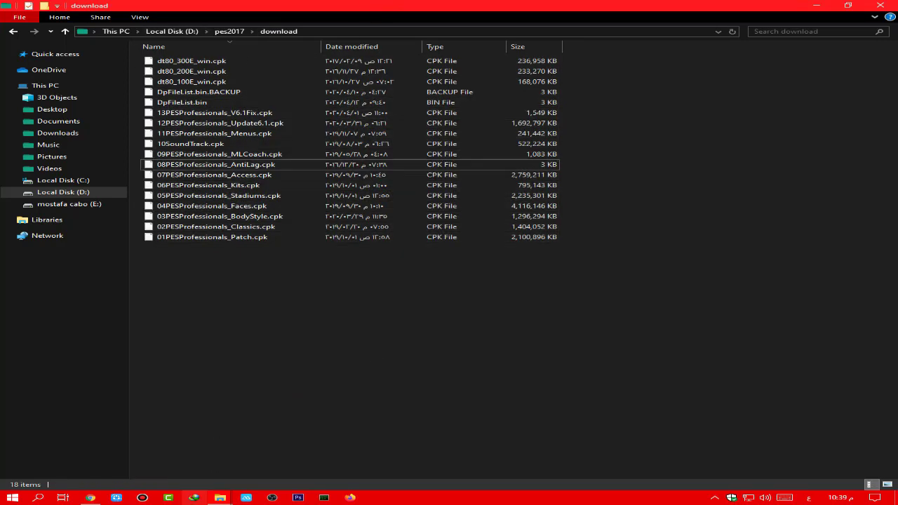
# - Switch to the V5 folder window holding the MINI UPDATE TEAM DAGA V5 and FIX MINI UPDATE TEAM DAGA V5 archives
pyautogui.moveTo(220, 498)
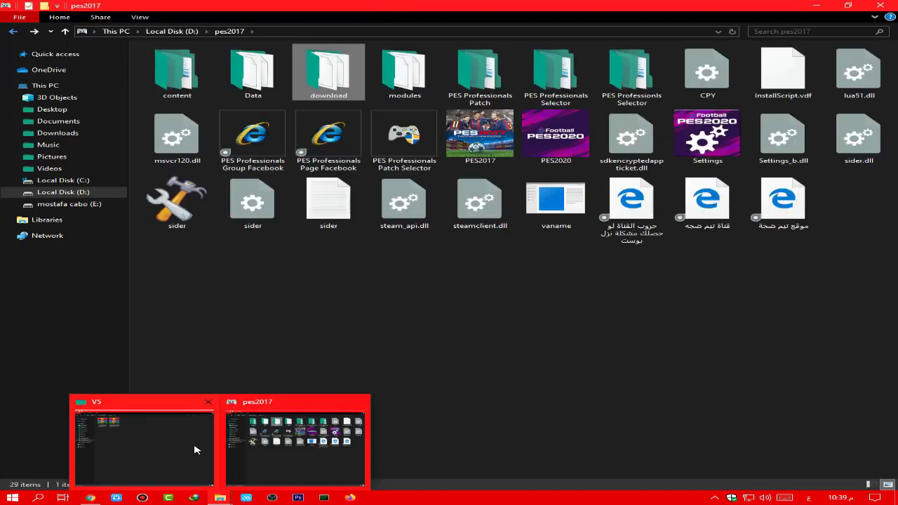
pyautogui.click(197, 445)
pyautogui.keyDown('ctrl'); pyautogui.click(156, 51); pyautogui.keyUp('ctrl')
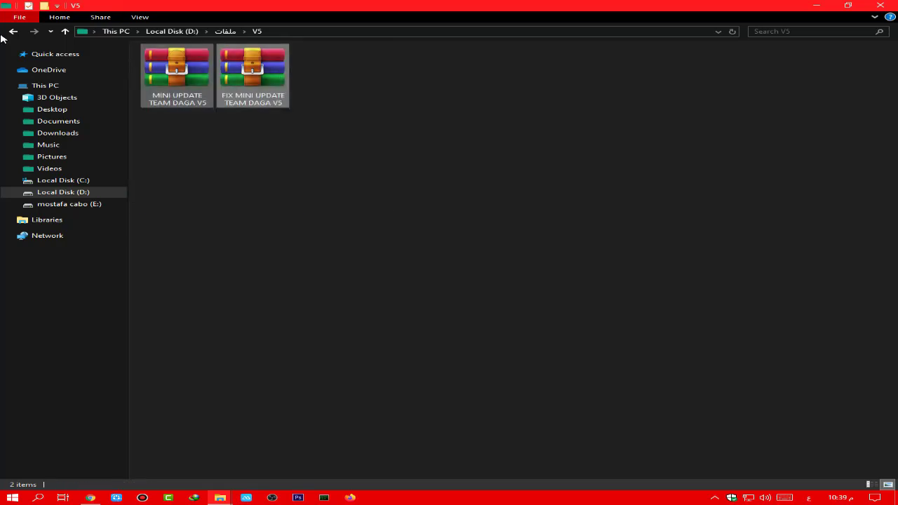
pyautogui.click(213, 98)
pyautogui.click(210, 95)
pyautogui.click(253, 106)
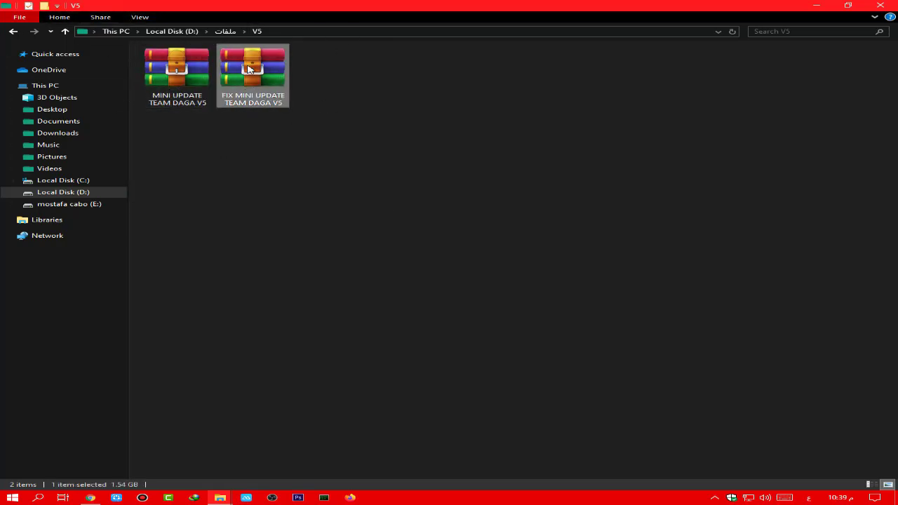
pyautogui.click(161, 85)
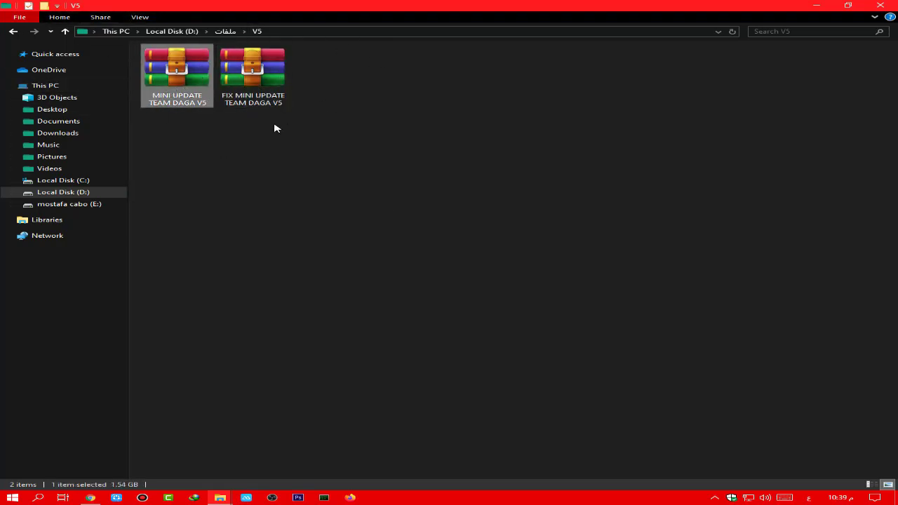
pyautogui.click(261, 102)
# - Extract the MINI UPDATE TEAM DAGA V5 archive directly into the V5 folder
pyautogui.click(179, 79)
pyautogui.rightClick(177, 84)
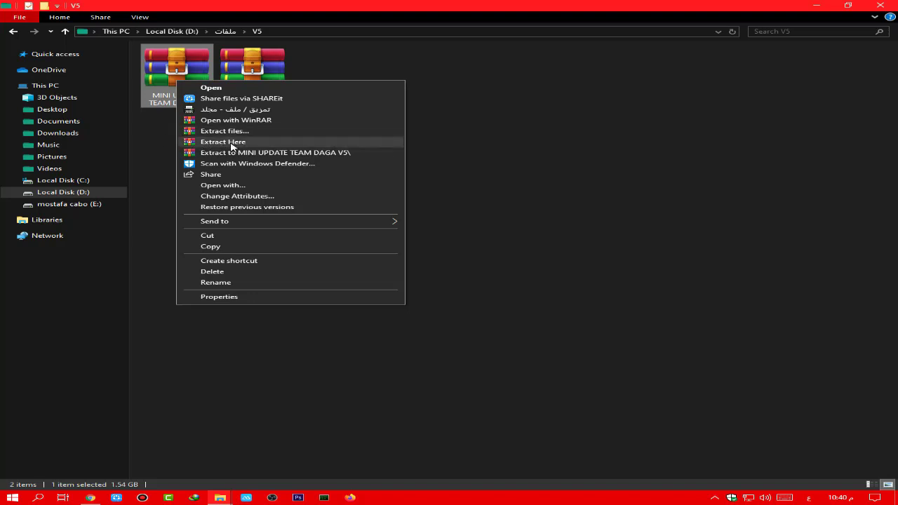
pyautogui.click(219, 141)
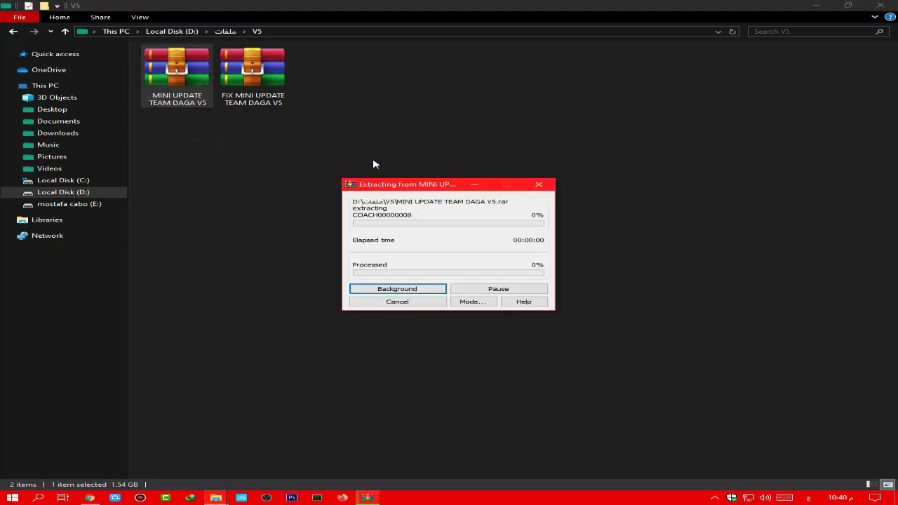
pyautogui.moveTo(414, 187); pyautogui.dragTo(471, 189)
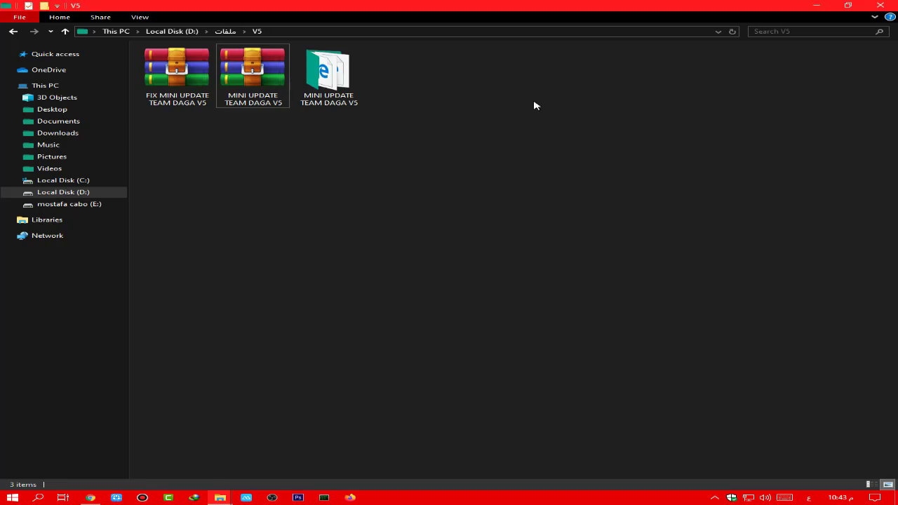
# - Open the extracted MINI UPDATE TEAM DAGA V5 folder and cut its KONAMI folder
pyautogui.click(347, 75)
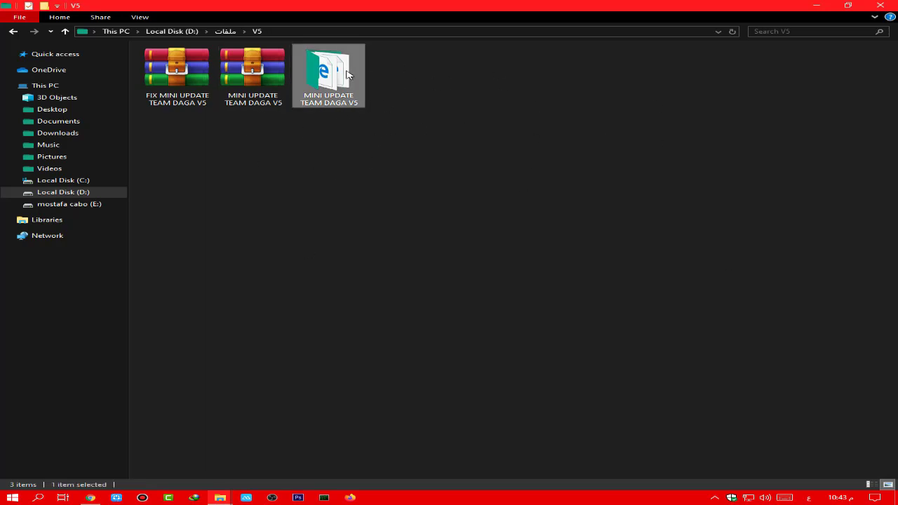
pyautogui.doubleClick(332, 73)
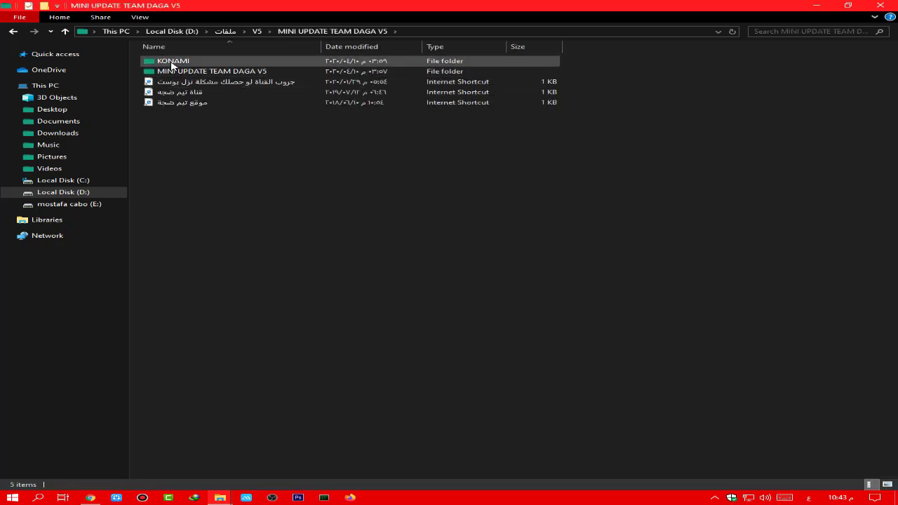
pyautogui.click(214, 63)
pyautogui.rightClick(196, 61)
pyautogui.click(214, 273)
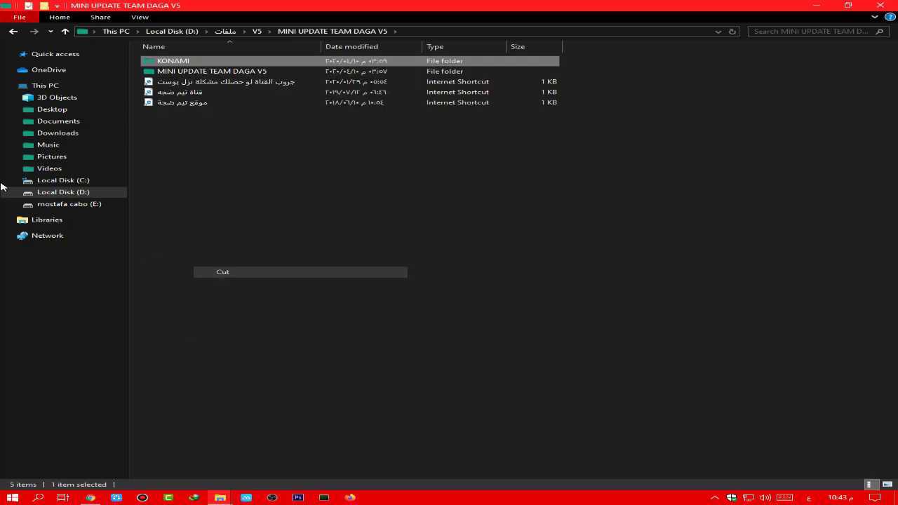
# - Paste the cut KONAMI folder into Documents and dismiss the file-opening prompt
pyautogui.click(84, 122)
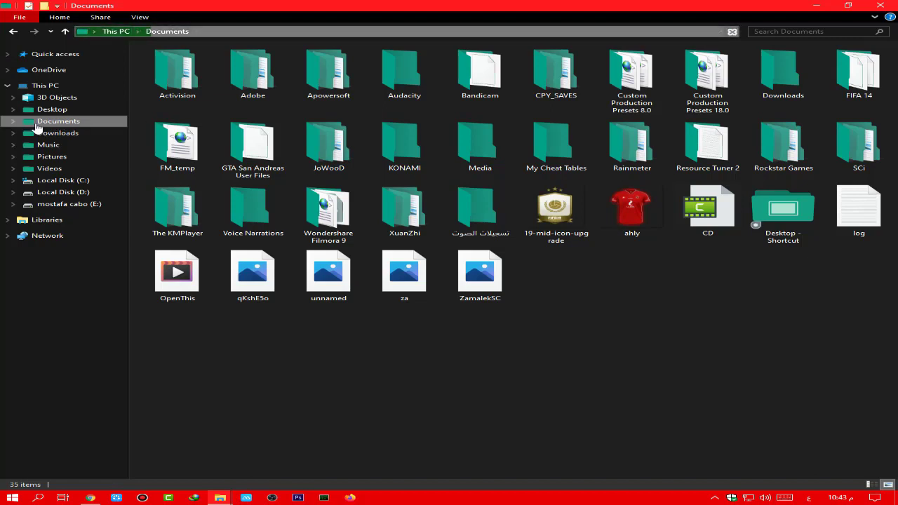
pyautogui.rightClick(391, 373)
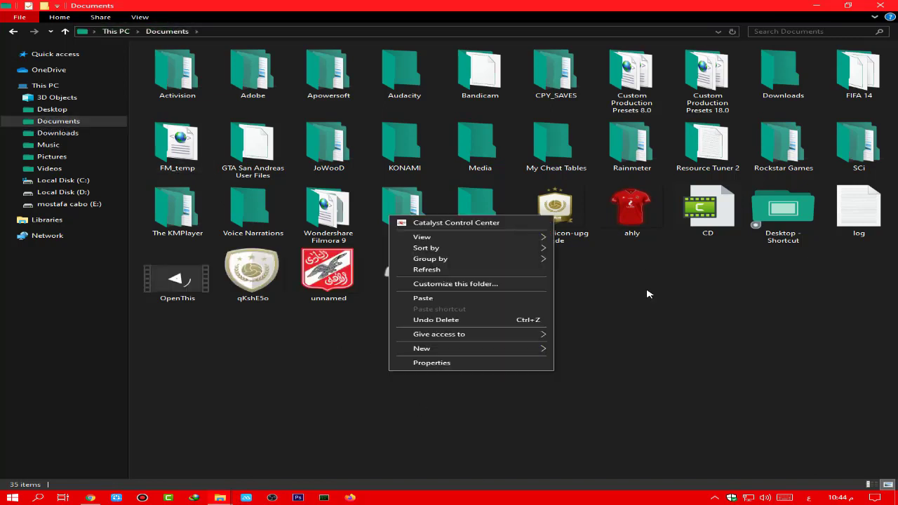
pyautogui.click(417, 302)
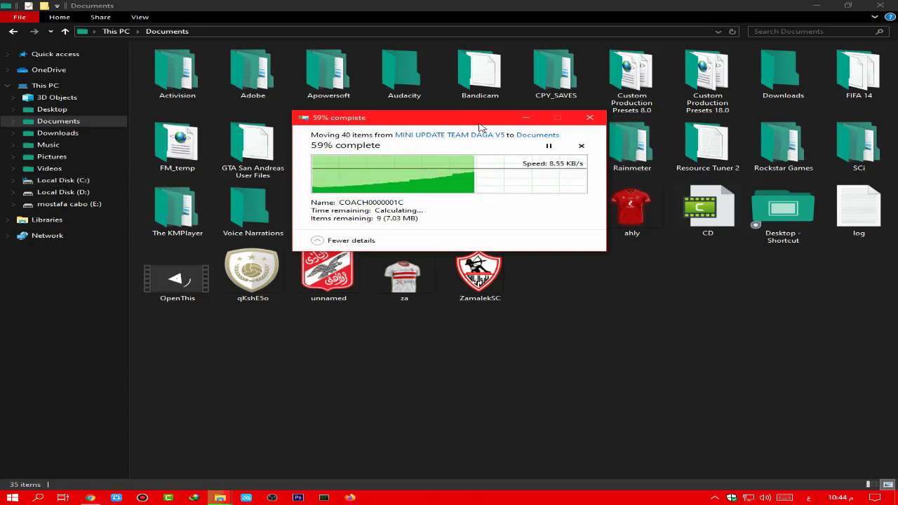
pyautogui.moveTo(485, 144); pyautogui.dragTo(499, 165)
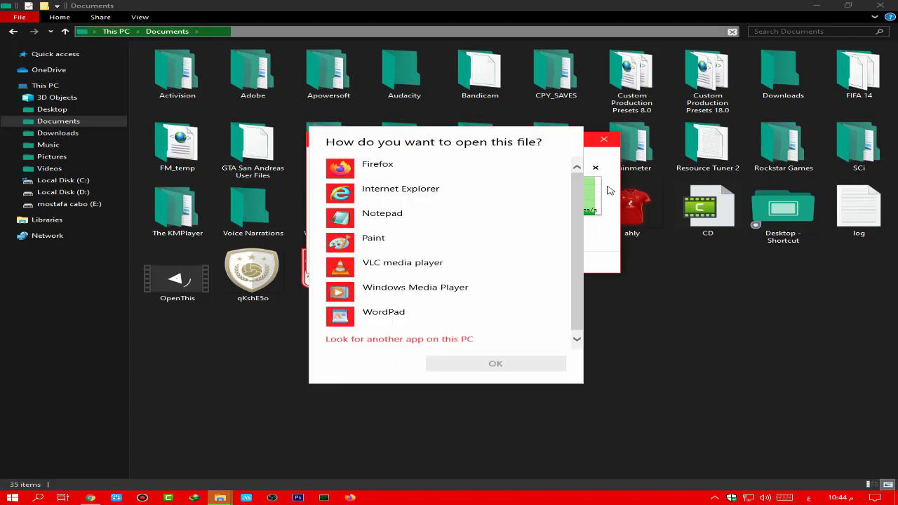
pyautogui.press('Escape')
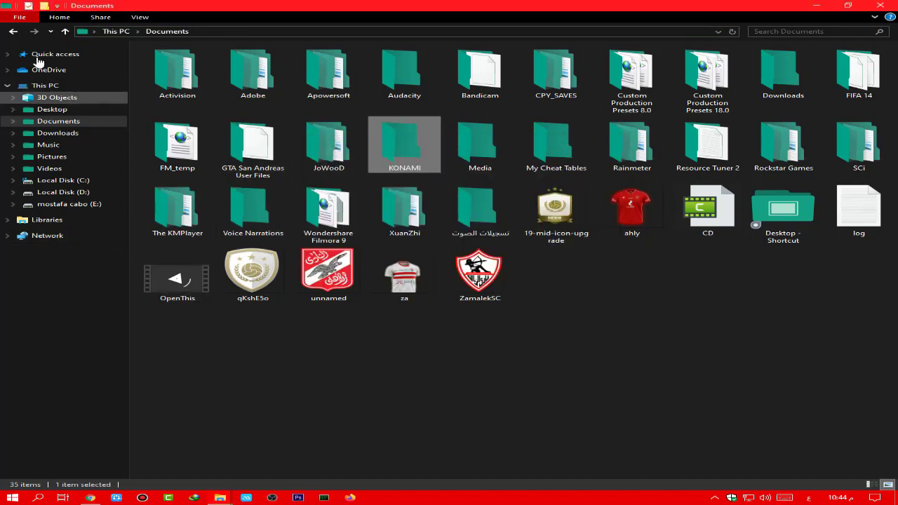
# - Return to the extracted MINI UPDATE TEAM DAGA V5 folder and open its inner folder of the same name
pyautogui.click(14, 35)
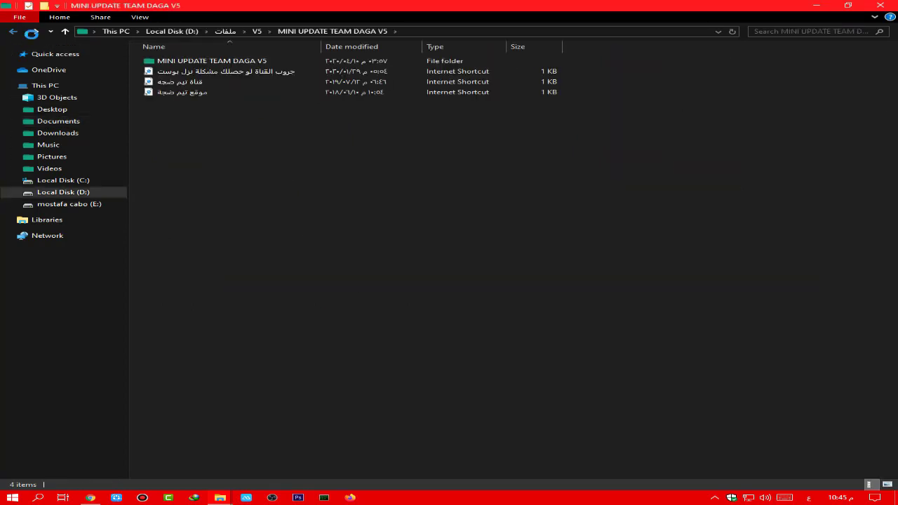
pyautogui.click(608, 257)
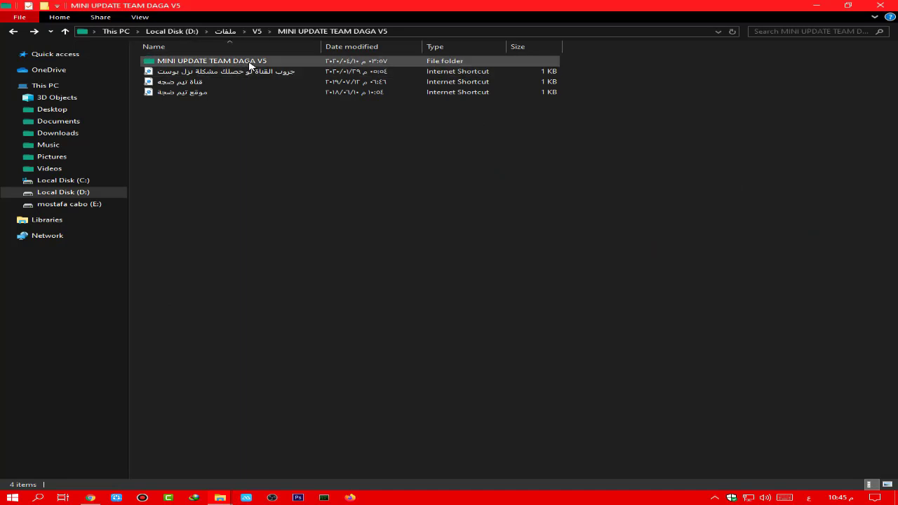
pyautogui.click(225, 62)
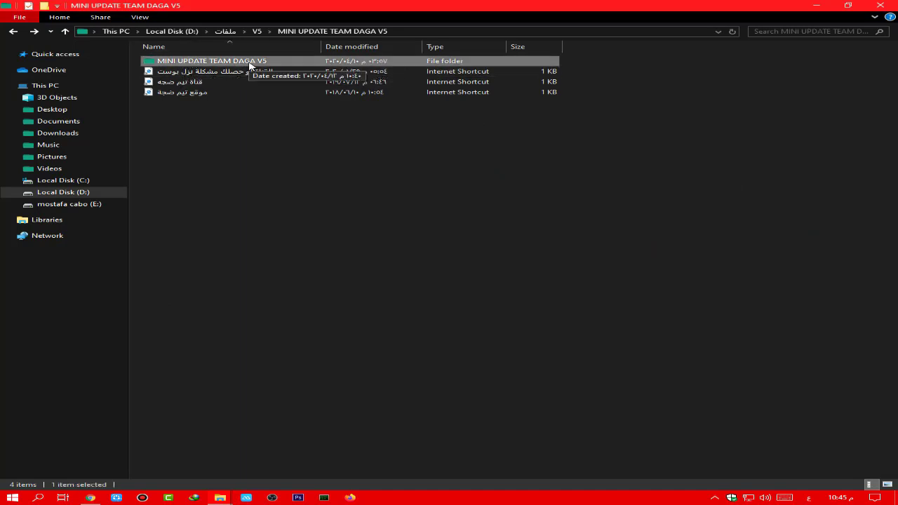
pyautogui.doubleClick(309, 62)
# - Cut all contents of the inner MINI UPDATE TEAM DAGA V5 folder, including Data, download and PES Professionals Selector
pyautogui.moveTo(216, 152); pyautogui.dragTo(201, 60)
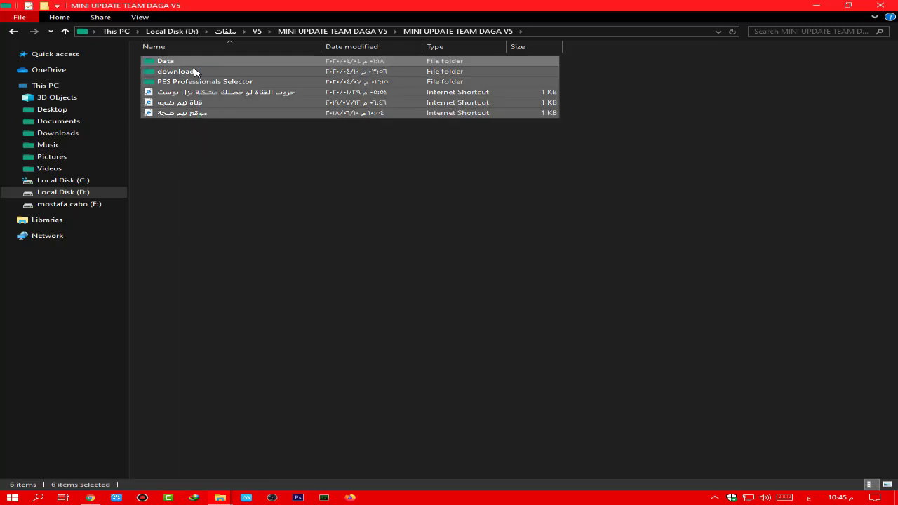
pyautogui.rightClick(198, 88)
pyautogui.click(252, 145)
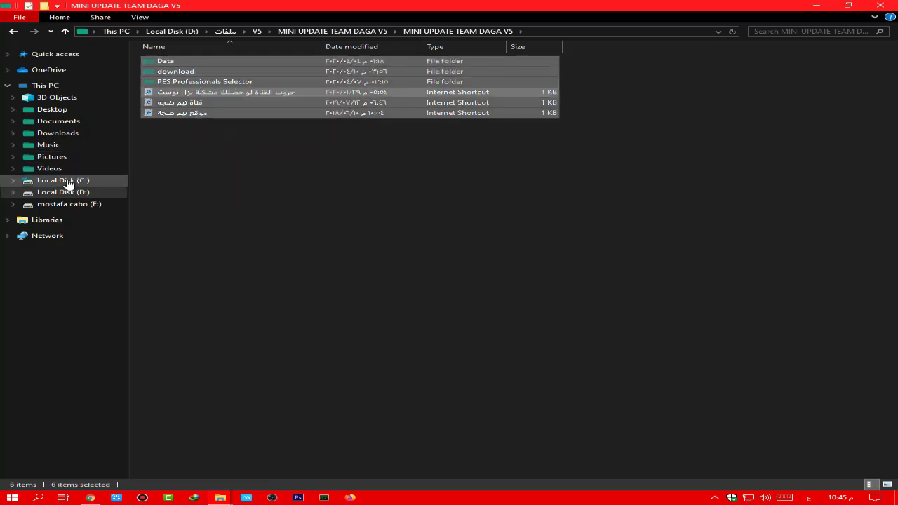
pyautogui.click(231, 103)
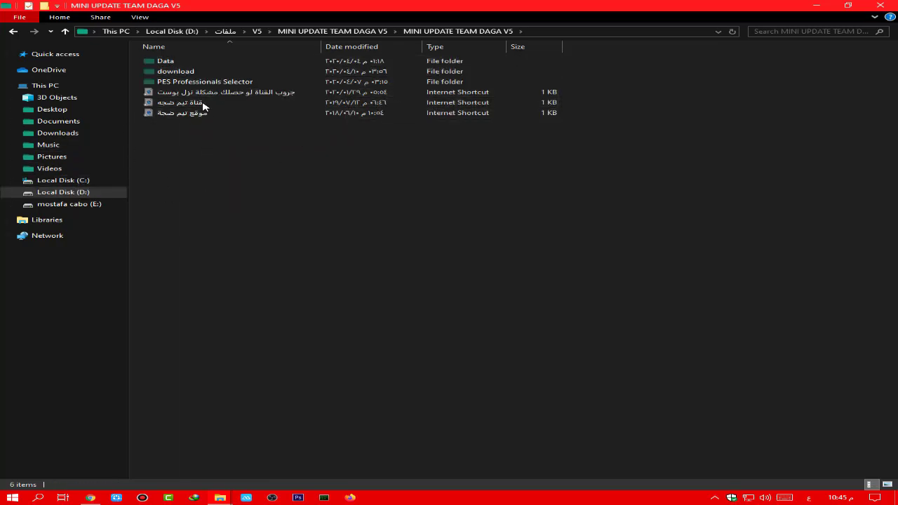
pyautogui.moveTo(201, 163); pyautogui.dragTo(188, 58)
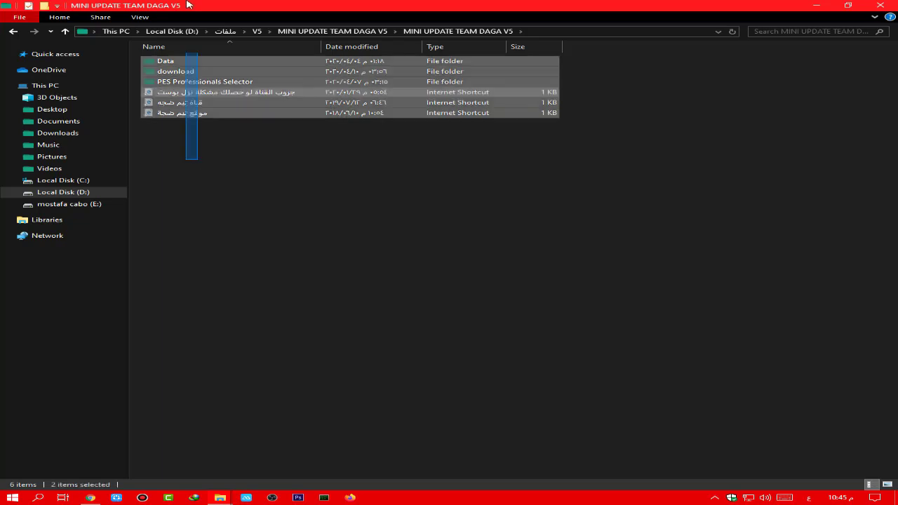
pyautogui.click(174, 83)
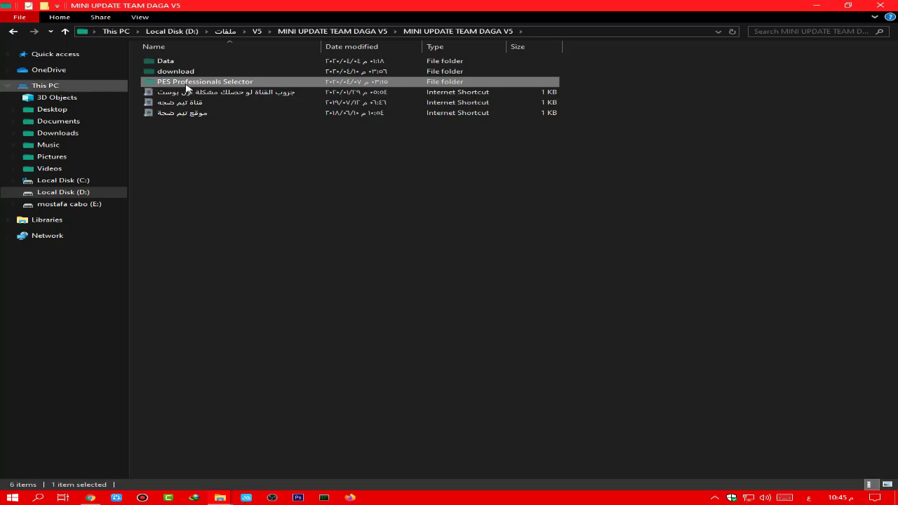
pyautogui.hotkey('ctrl', 'a')
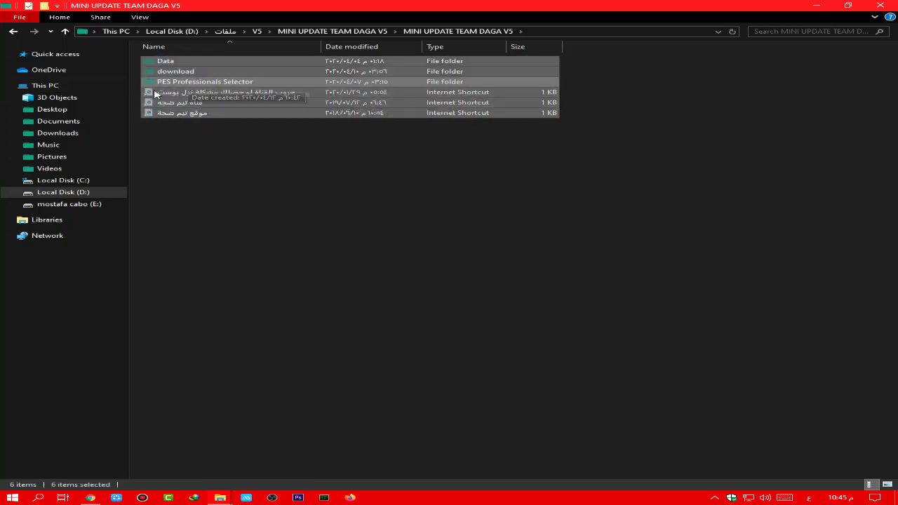
pyautogui.rightClick(205, 98)
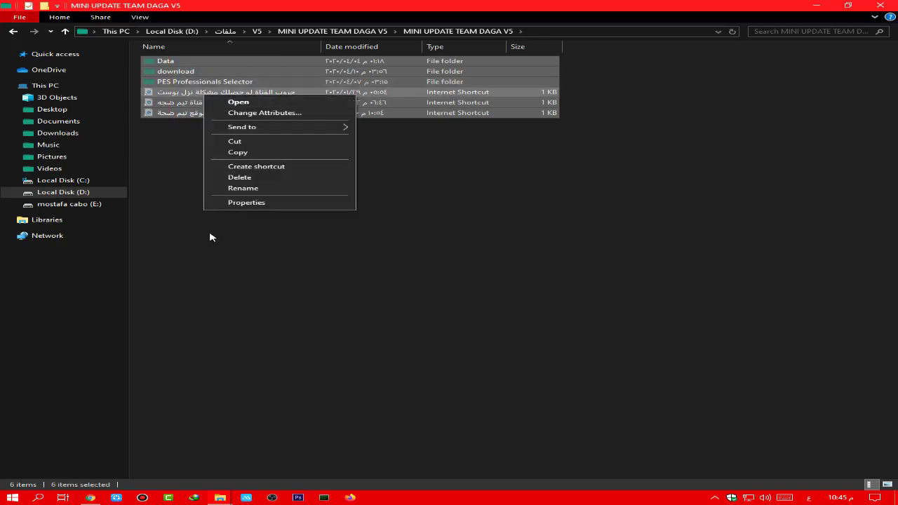
pyautogui.click(253, 150)
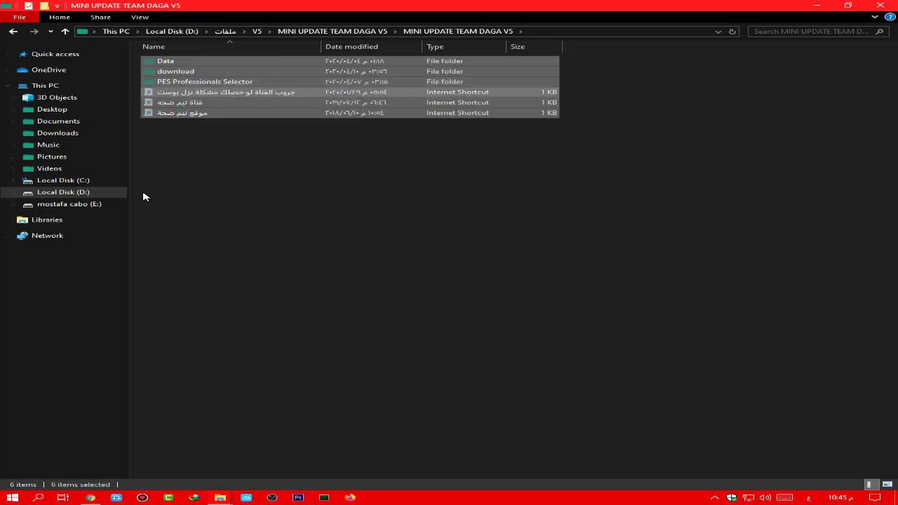
# - Paste the update files into the pes2017 folder on Local Disk (D:)
pyautogui.click(119, 192)
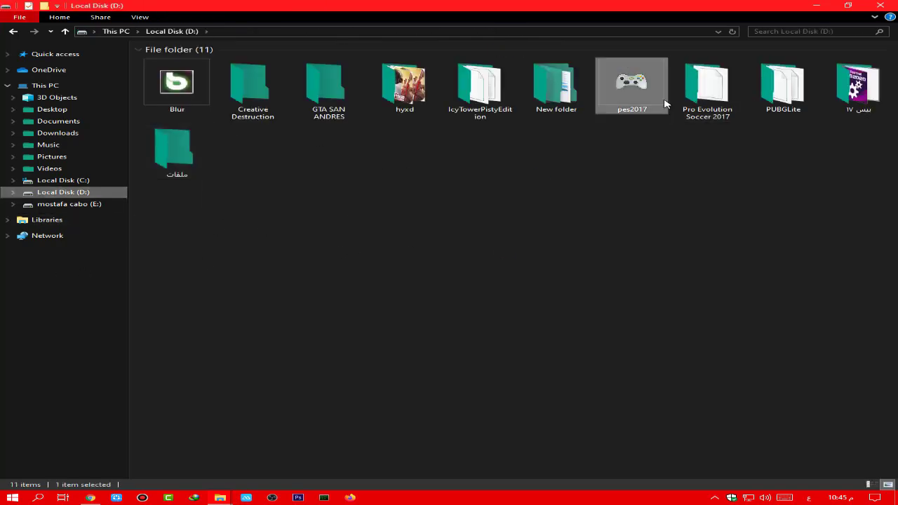
pyautogui.doubleClick(665, 104)
pyautogui.rightClick(443, 276)
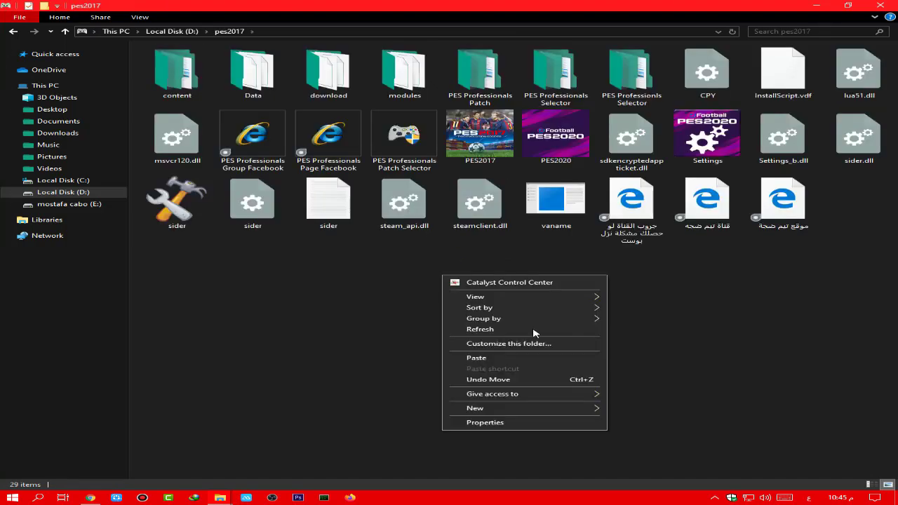
pyautogui.click(489, 359)
pyautogui.click(445, 176)
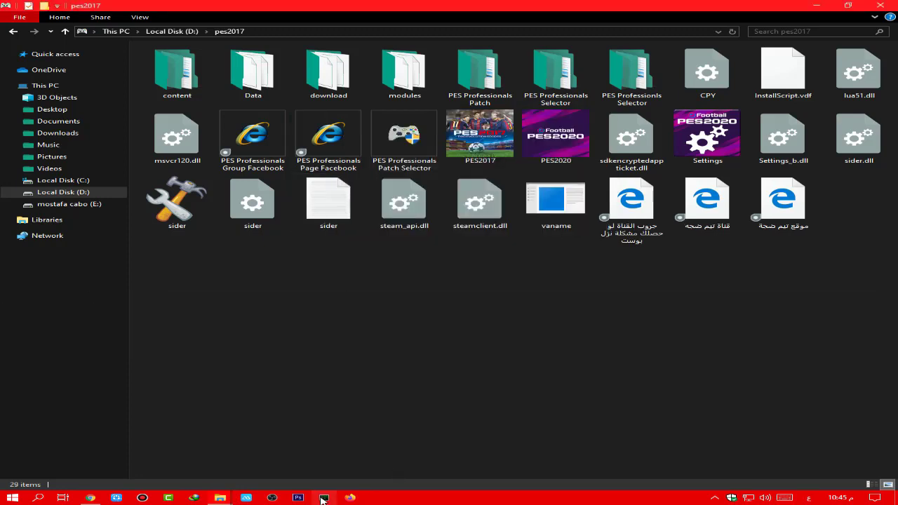
# - Launch the PES Professionals Patch Selector, minimise the Sider 3 window and open the Dpfilelist Generator
pyautogui.click(414, 148)
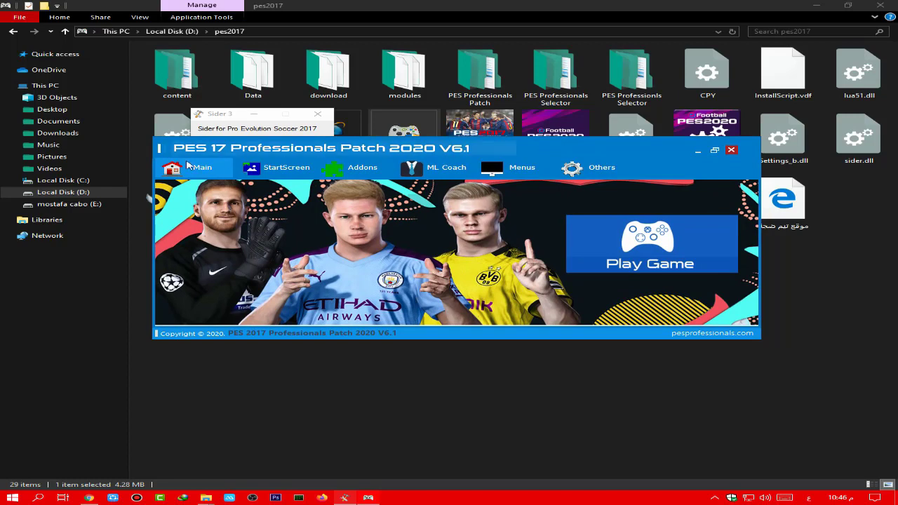
pyautogui.click(252, 114)
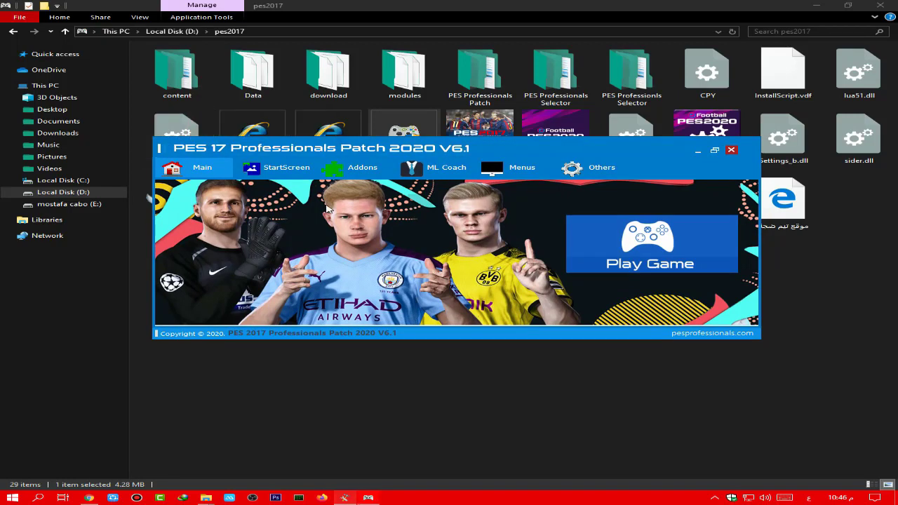
pyautogui.click(575, 172)
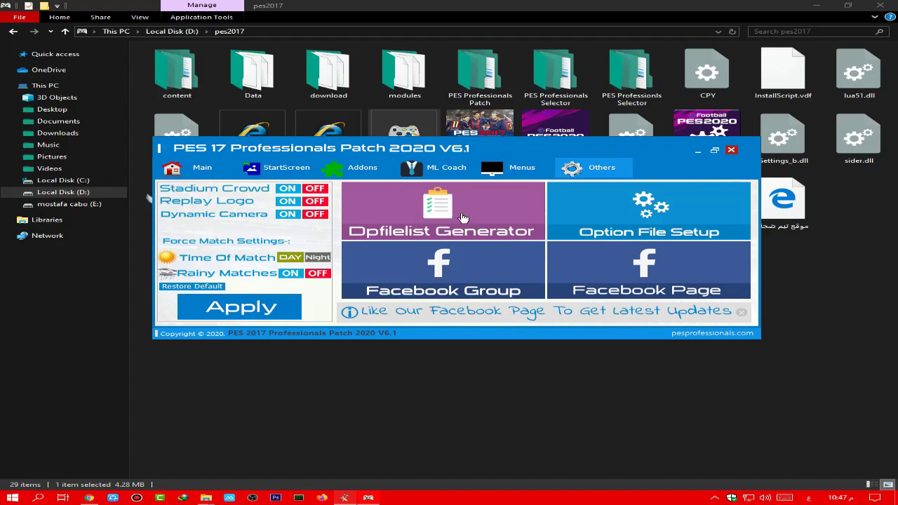
pyautogui.click(360, 221)
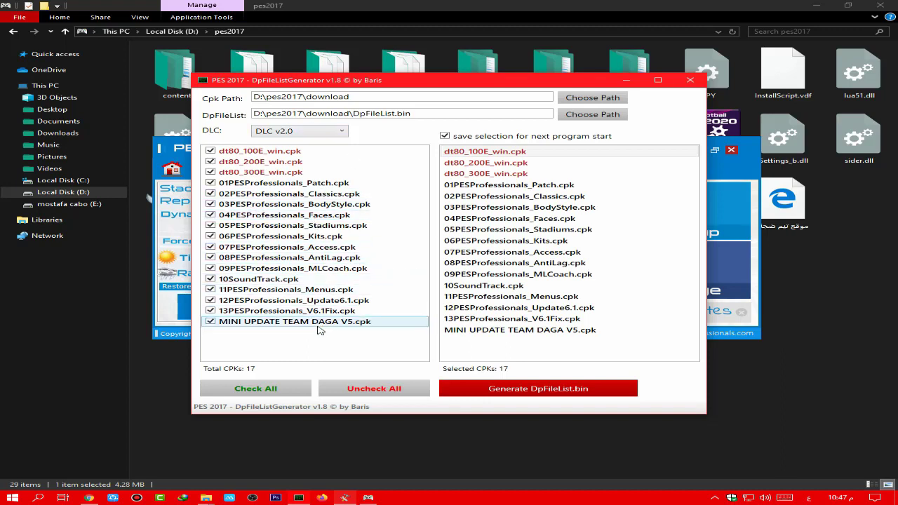
# - Generate DpFileList.bin with MINI UPDATE TEAM DAGA V5.cpk included and DLC set to No DLC, and close the generator
pyautogui.click(210, 322)
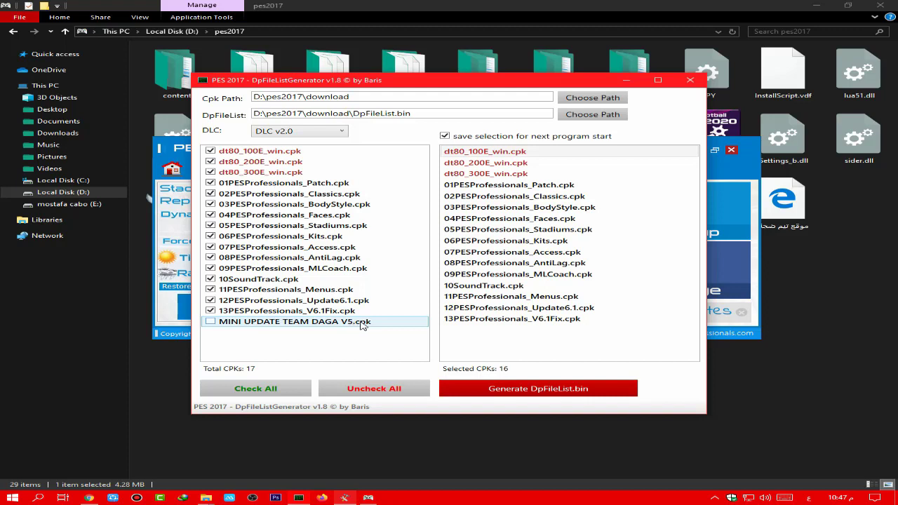
pyautogui.click(210, 322)
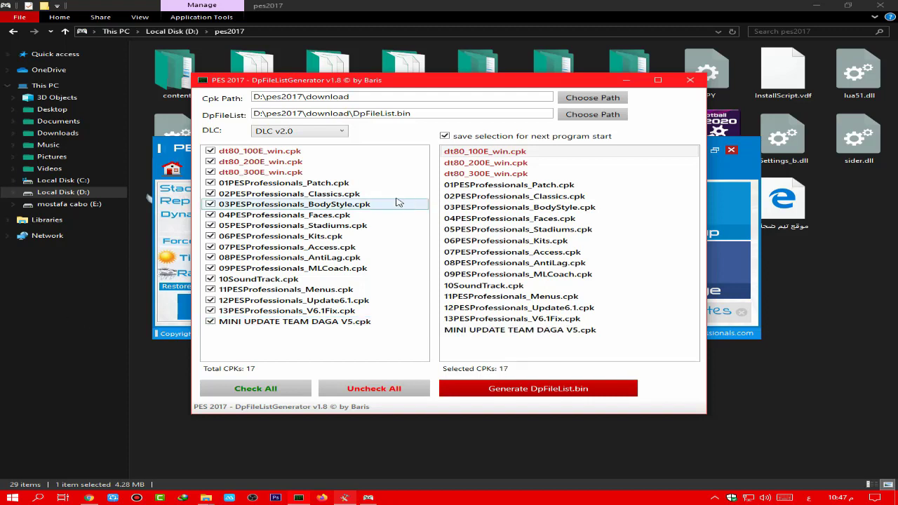
pyautogui.click(296, 133)
pyautogui.click(294, 144)
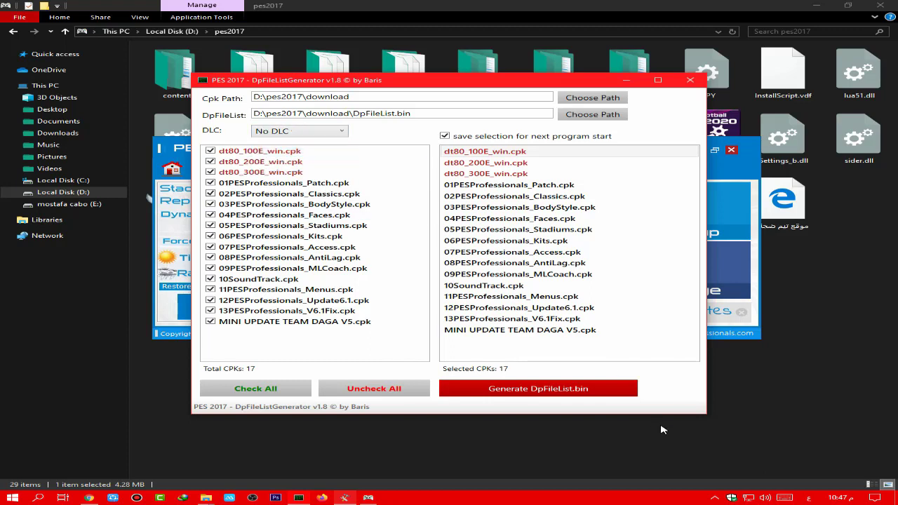
pyautogui.click(560, 389)
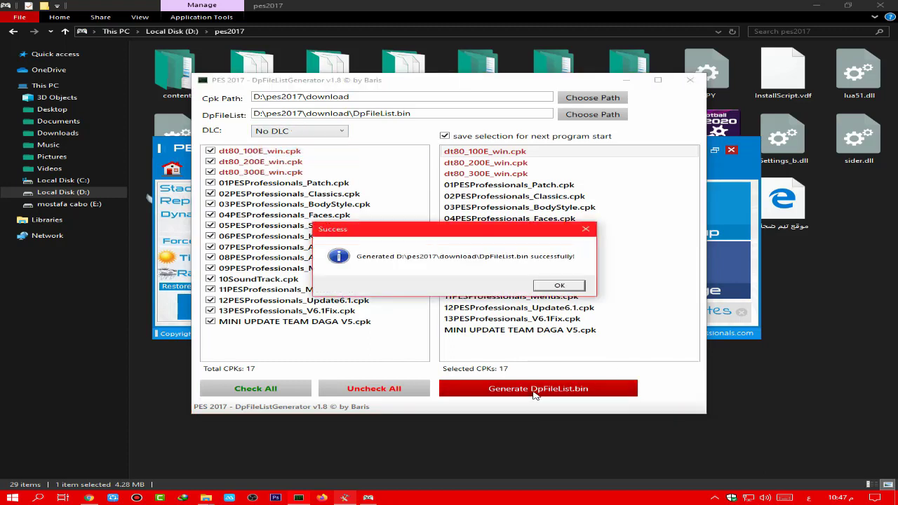
pyautogui.click(559, 286)
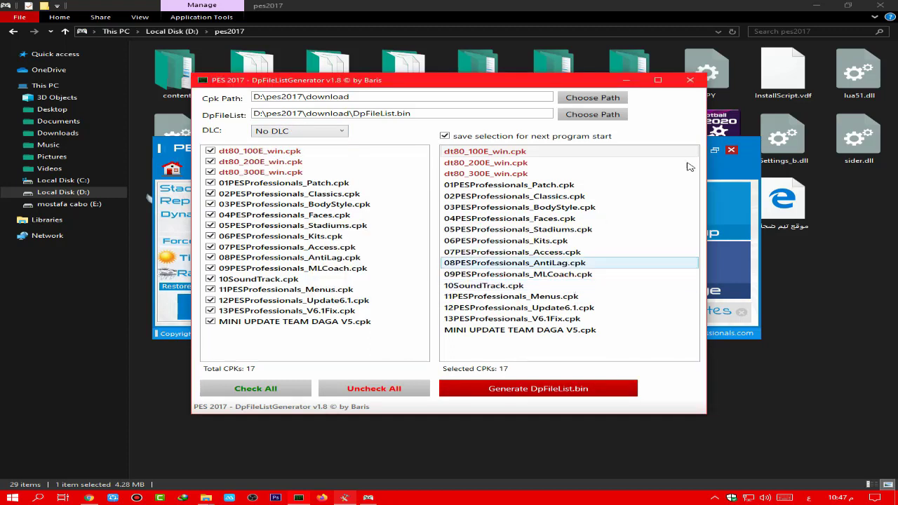
pyautogui.click(691, 79)
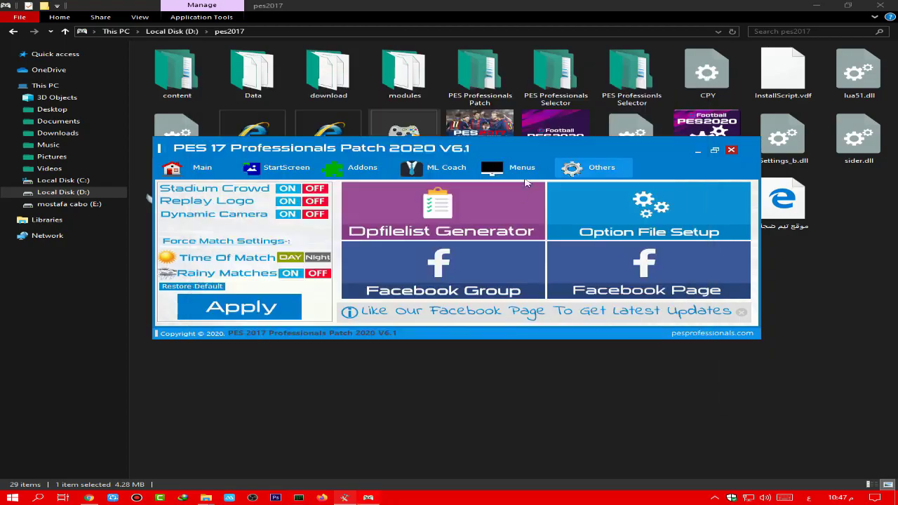
# - Examine the Addons options and the Master League coach choices, selecting M.Sarri without applying it
pyautogui.click(336, 173)
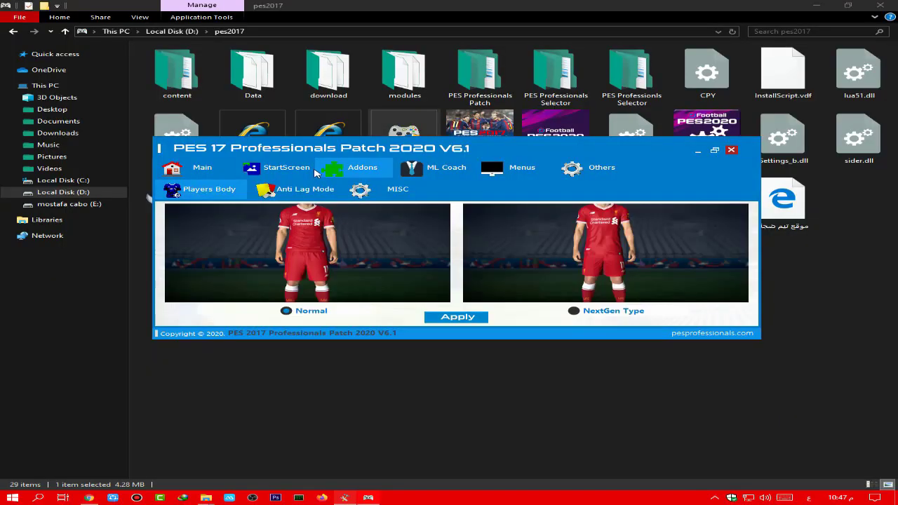
pyautogui.click(430, 171)
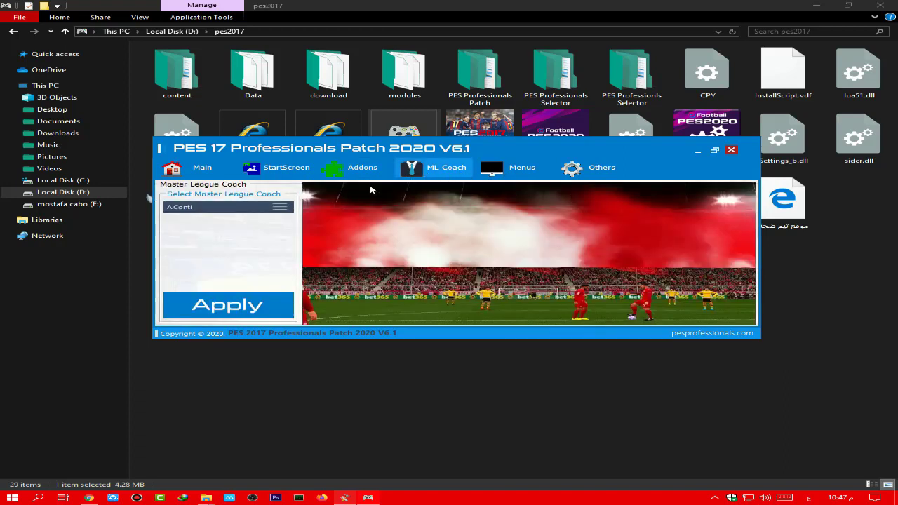
pyautogui.click(289, 211)
pyautogui.click(289, 211)
pyautogui.click(267, 208)
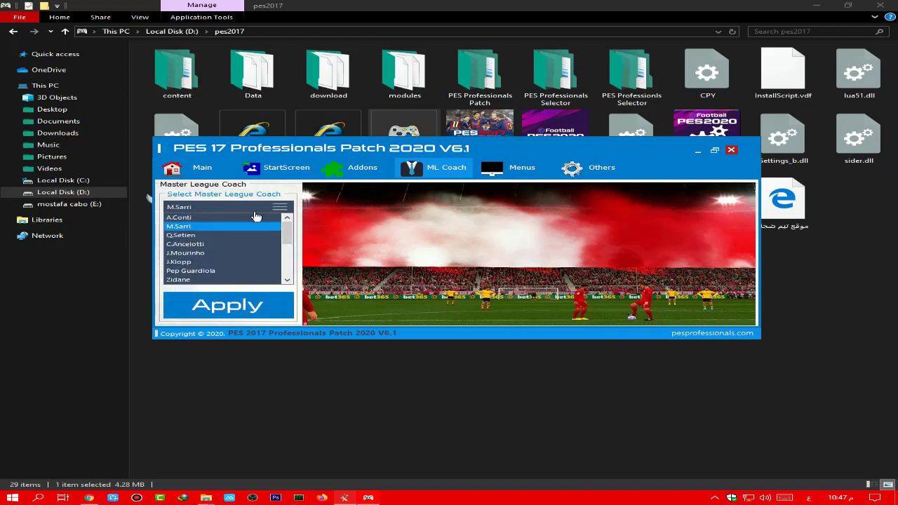
pyautogui.click(193, 228)
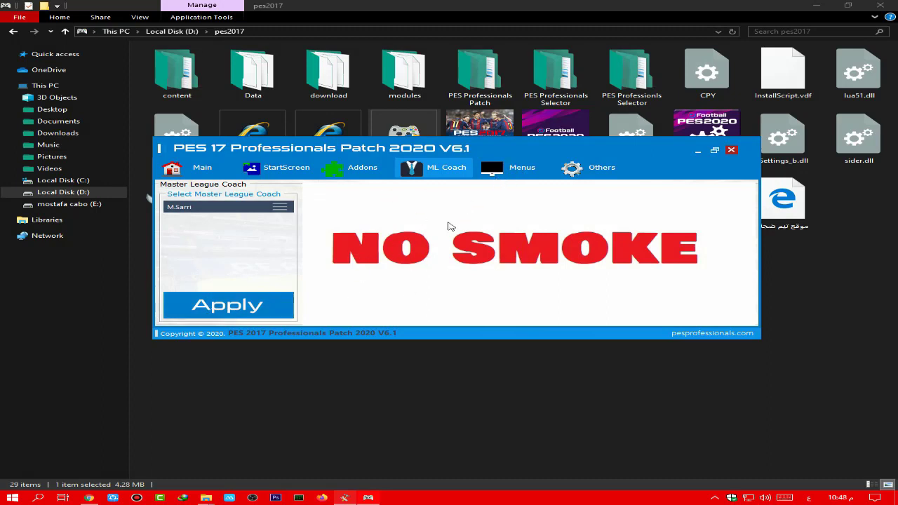
# - Preview the available menu themes, apply FIFA Style 1 and close the patch selector
pyautogui.click(506, 167)
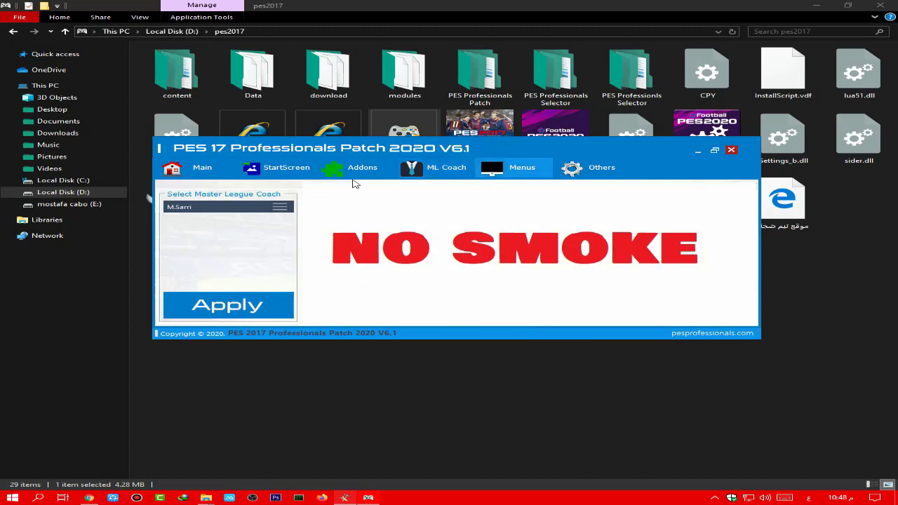
pyautogui.click(278, 214)
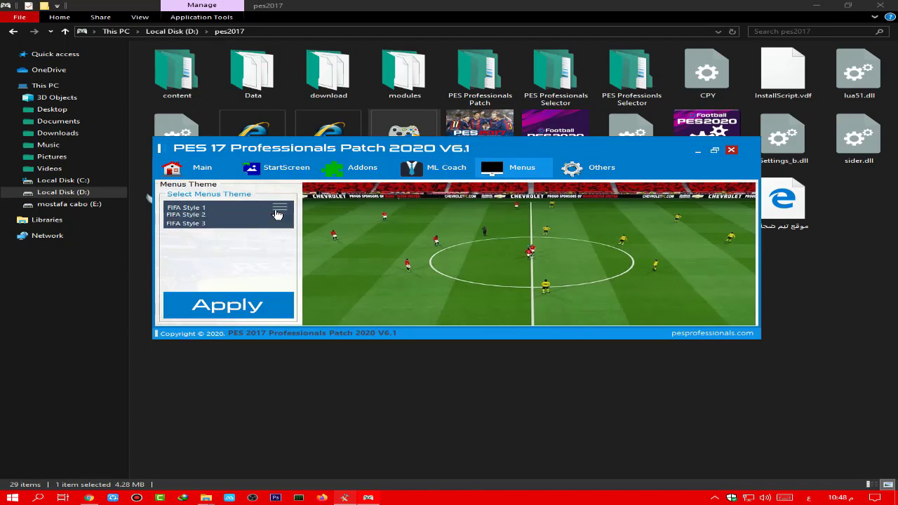
pyautogui.click(236, 208)
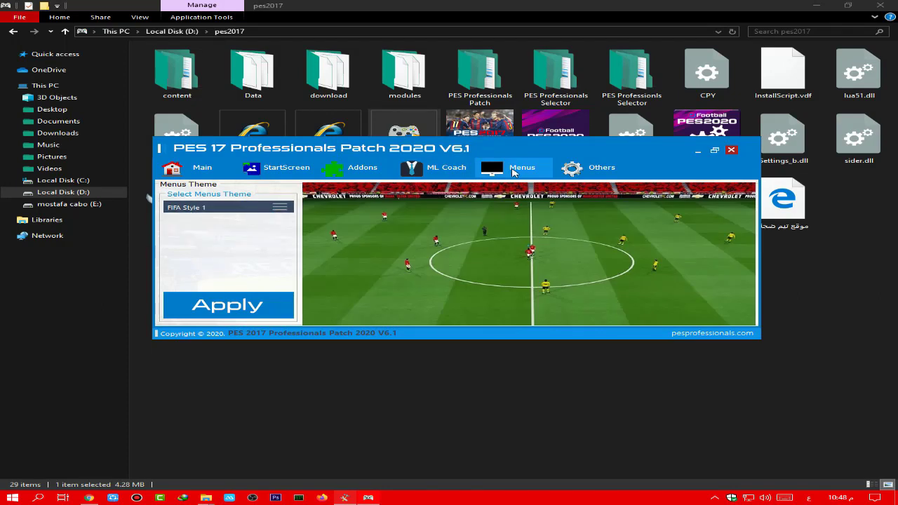
pyautogui.press('Down')
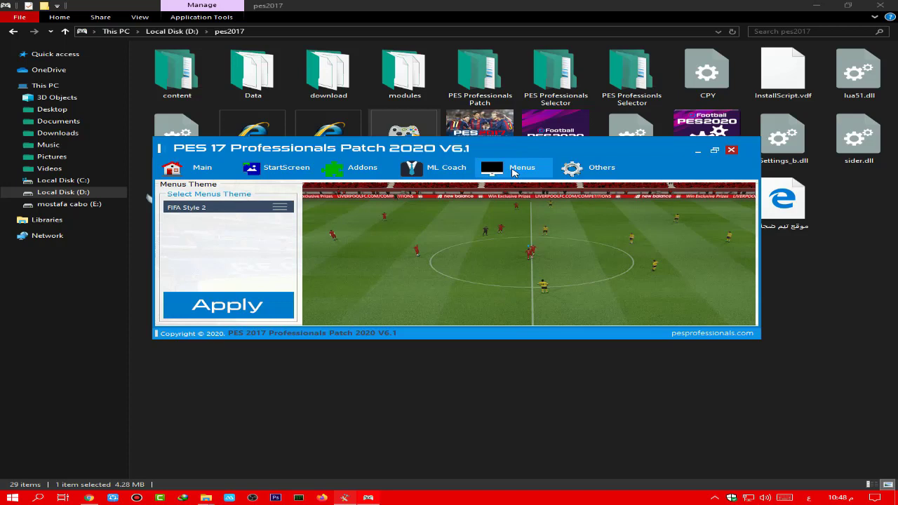
pyautogui.press('Down')
pyautogui.press('Up')
pyautogui.press('Up')
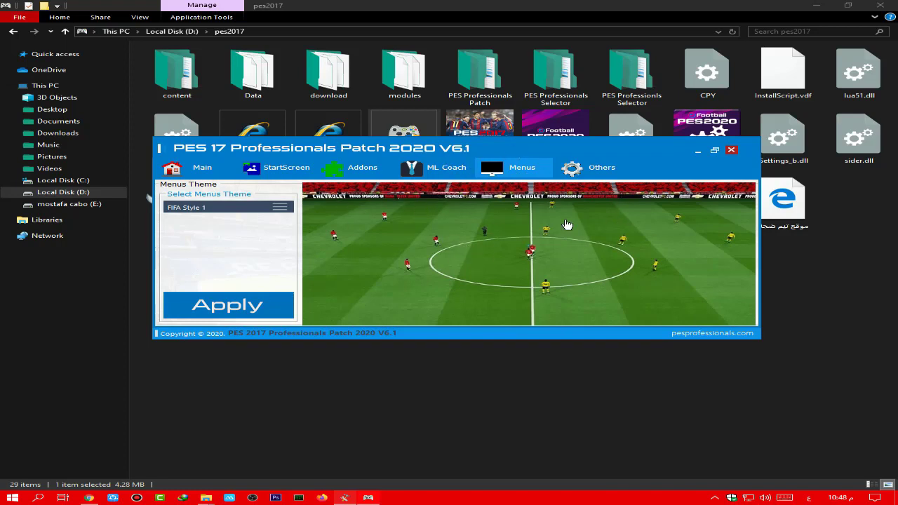
pyautogui.press('Return')
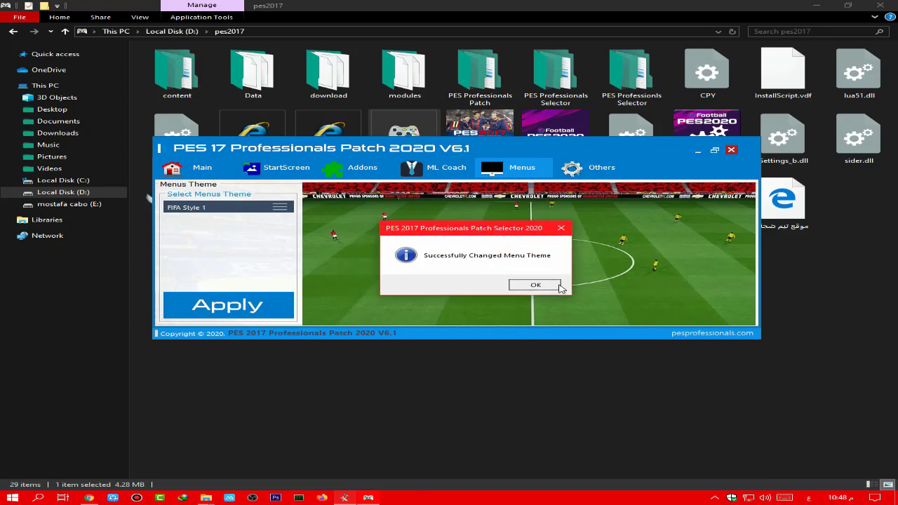
pyautogui.click(532, 285)
pyautogui.click(175, 169)
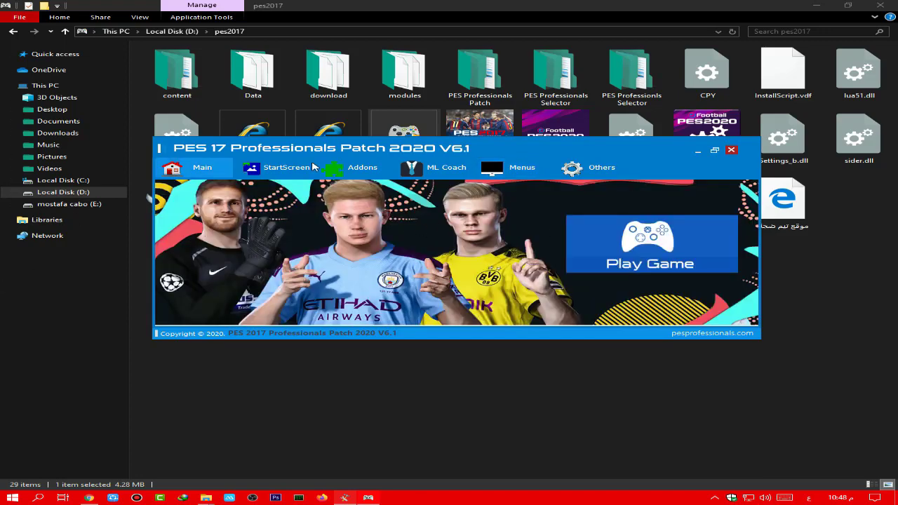
pyautogui.click(732, 149)
# - Locate the PES2017 game file and show the running Sider 3 window
pyautogui.click(506, 142)
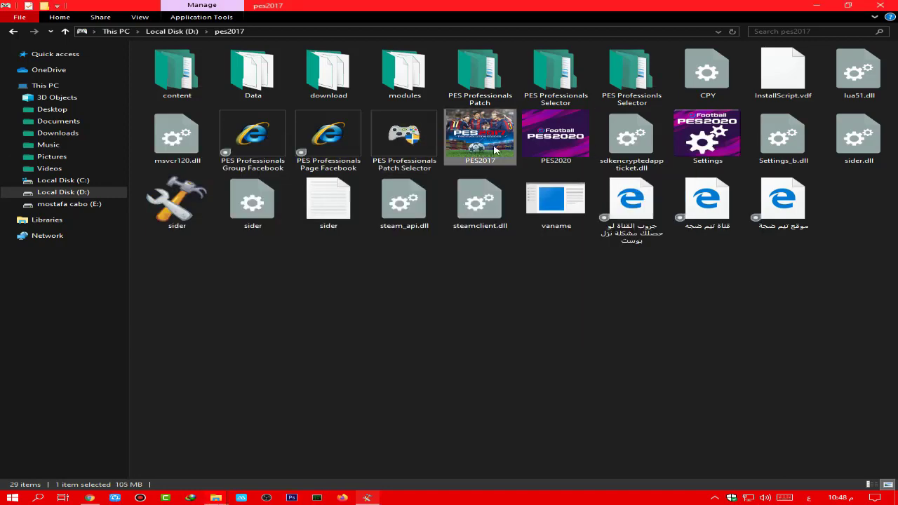
pyautogui.doubleClick(476, 144)
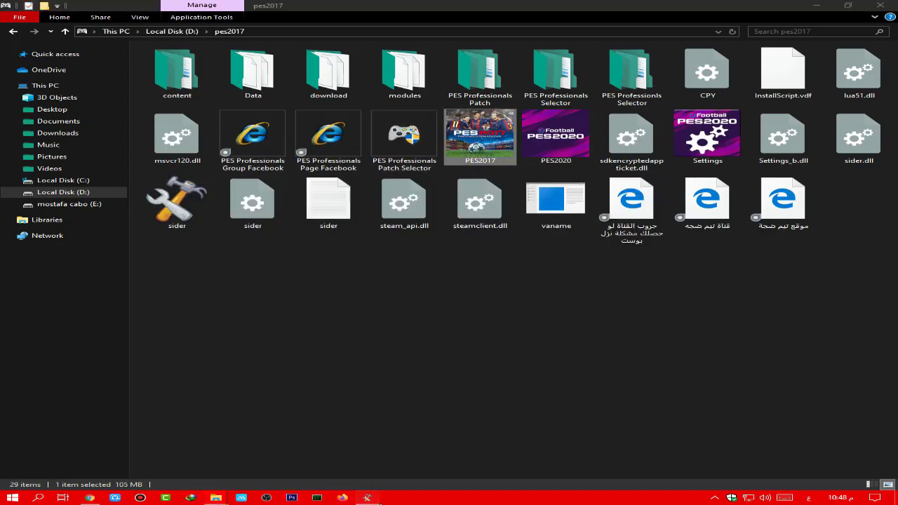
pyautogui.moveTo(242, 113); pyautogui.dragTo(258, 115)
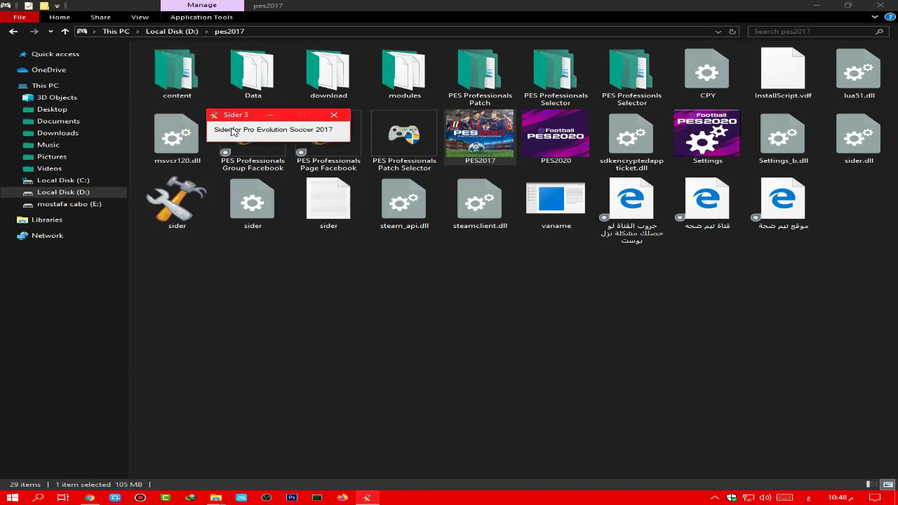
pyautogui.moveTo(242, 114); pyautogui.dragTo(216, 129)
pyautogui.click(474, 136)
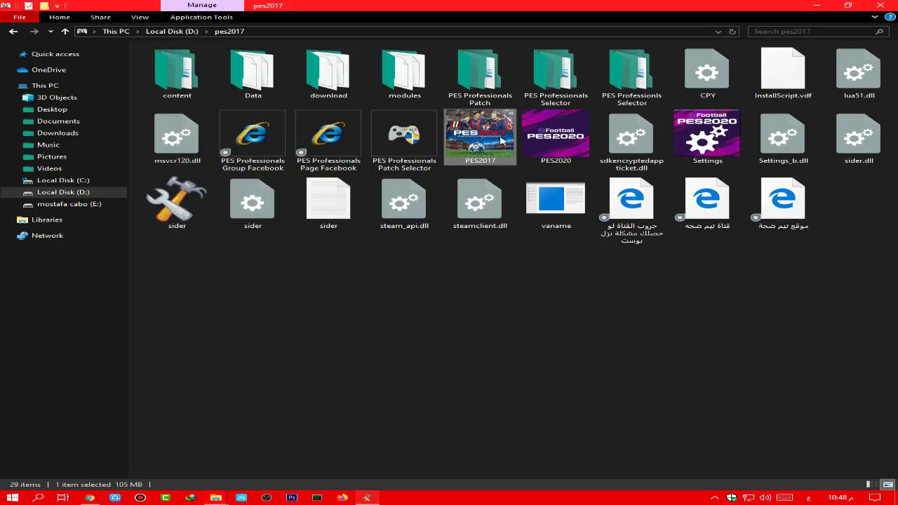
pyautogui.click(489, 174)
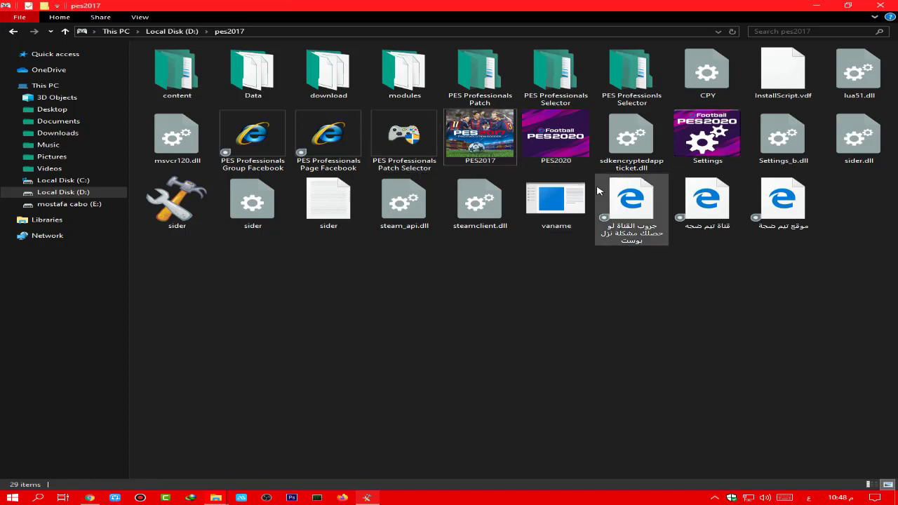